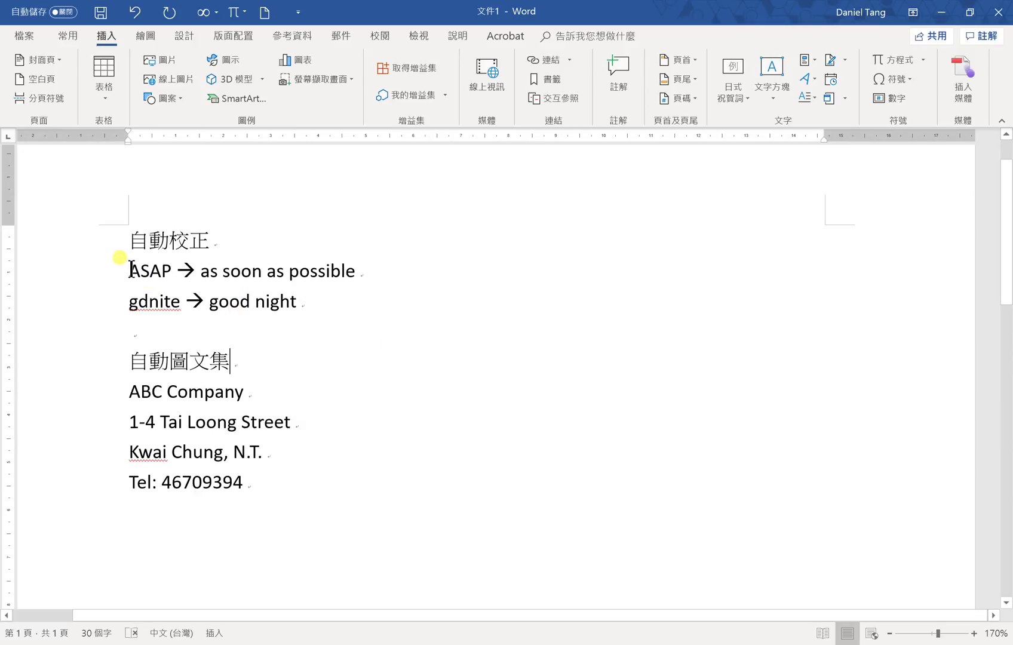
Step: Review the ASAP, good night, gdnite and ABC Company address examples by selecting each in turn
left_click_drag(130, 267, 172, 266)
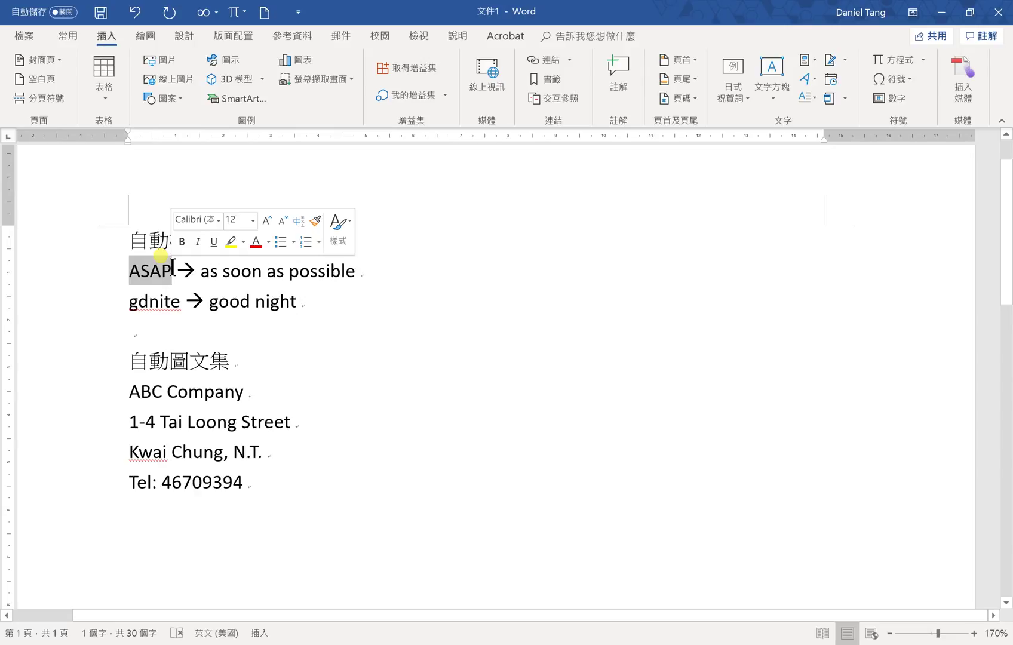
left_click(388, 305)
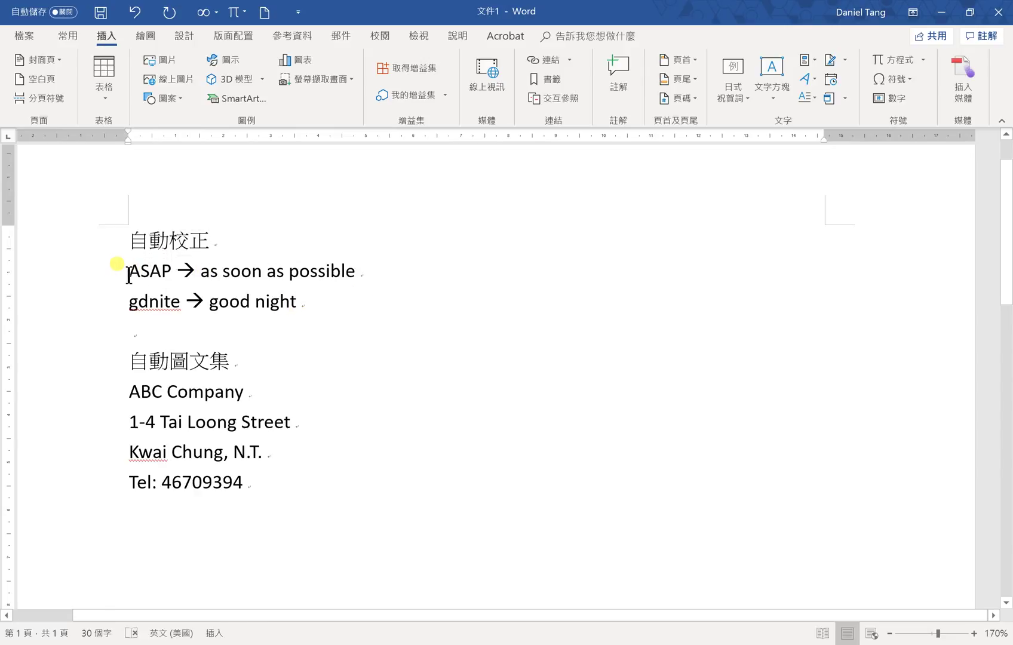
left_click_drag(128, 267, 172, 266)
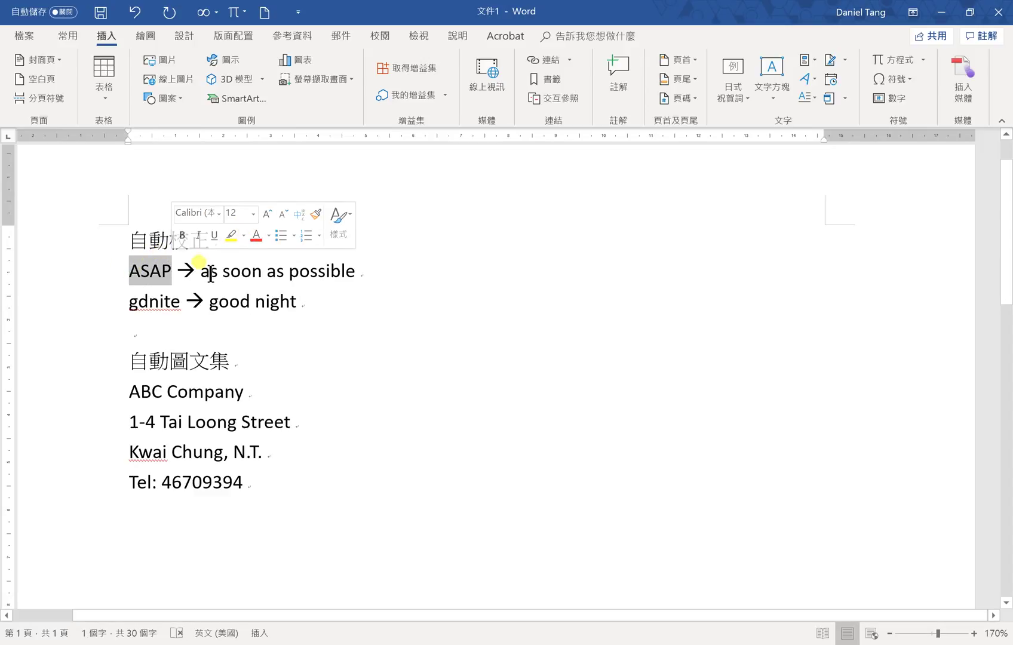
left_click_drag(201, 271, 369, 280)
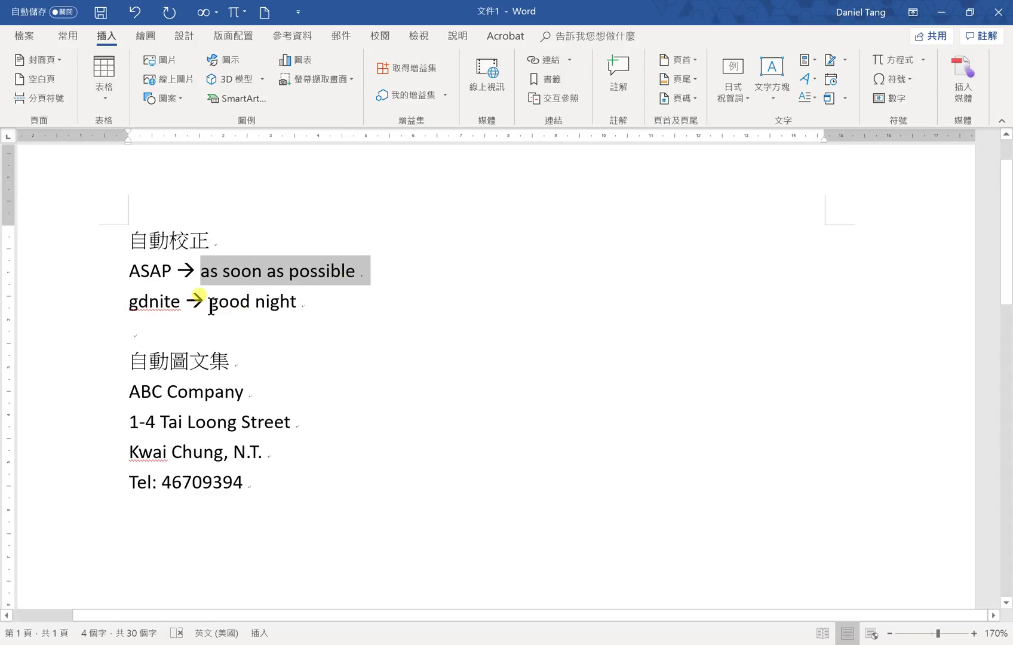
left_click_drag(212, 304, 313, 316)
left_click(119, 304)
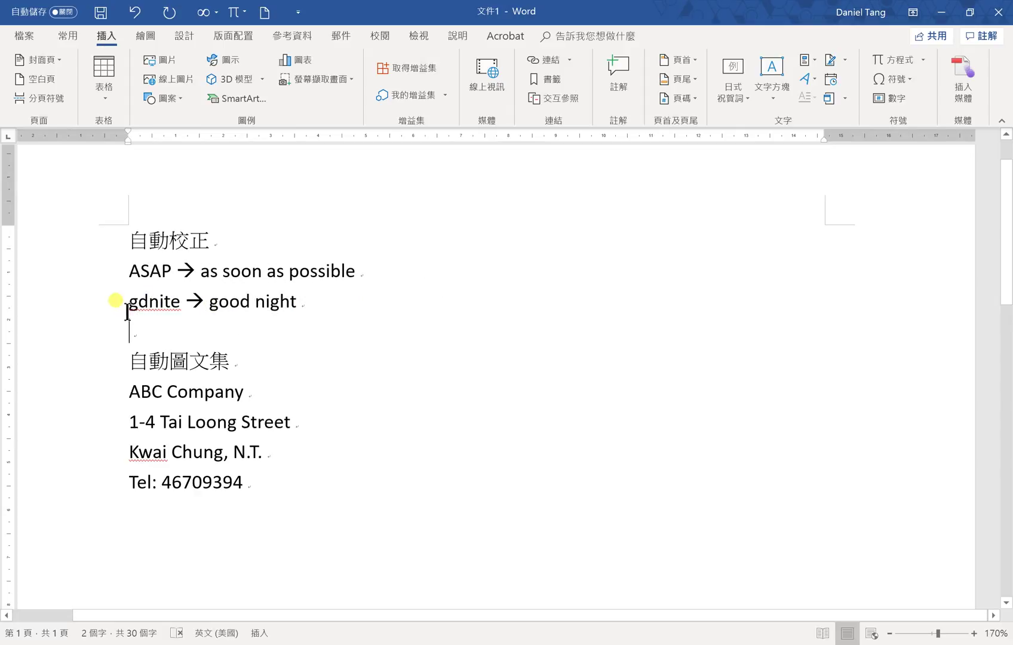
left_click_drag(126, 302, 181, 304)
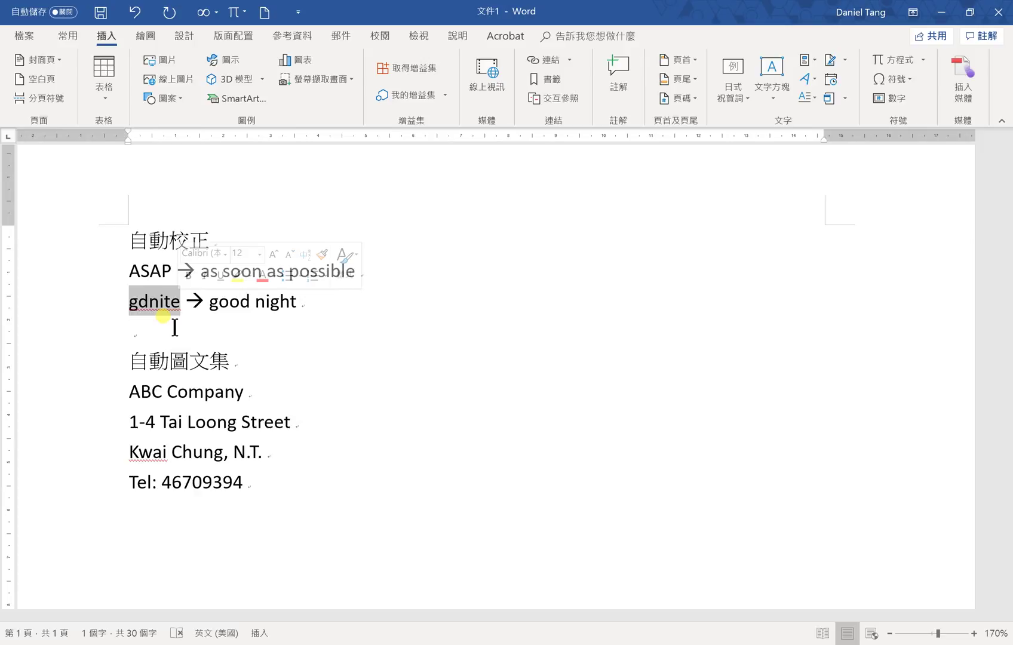
left_click(386, 336)
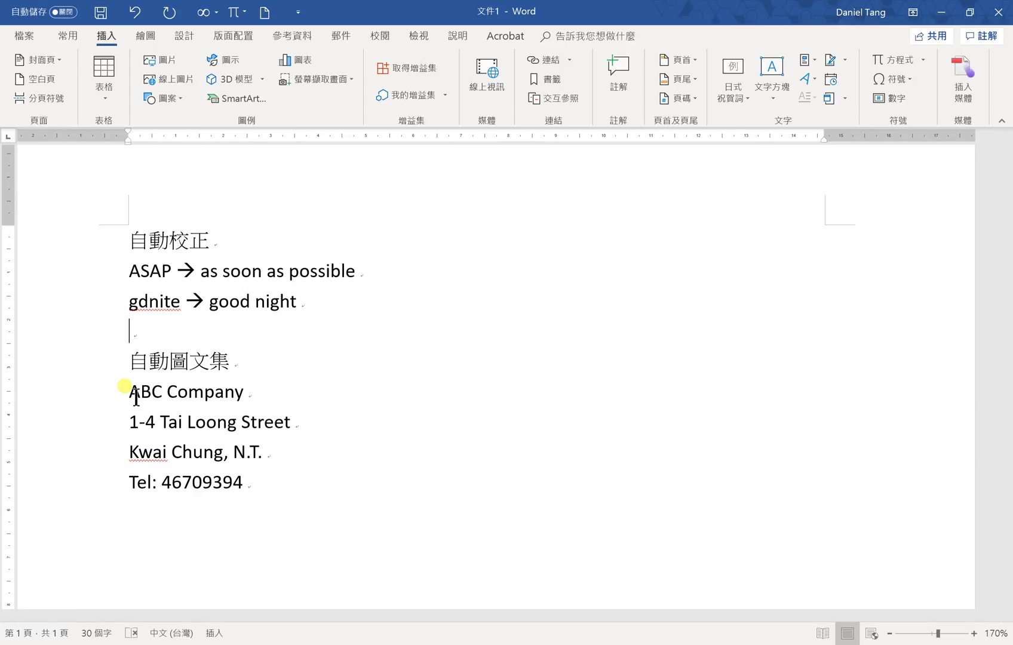
left_click_drag(133, 391, 262, 493)
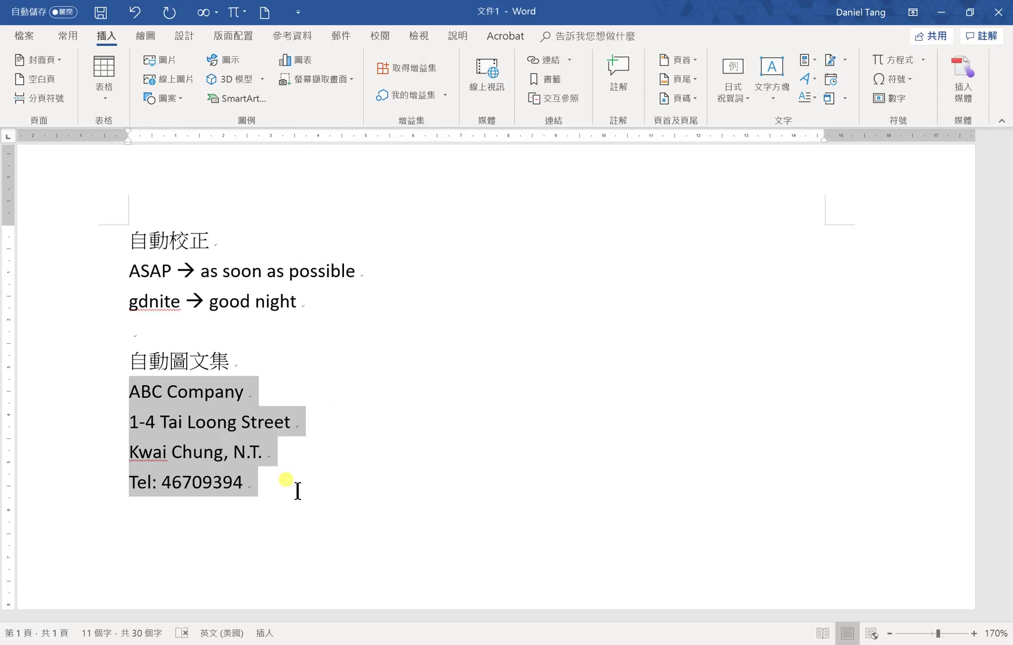
left_click(343, 295)
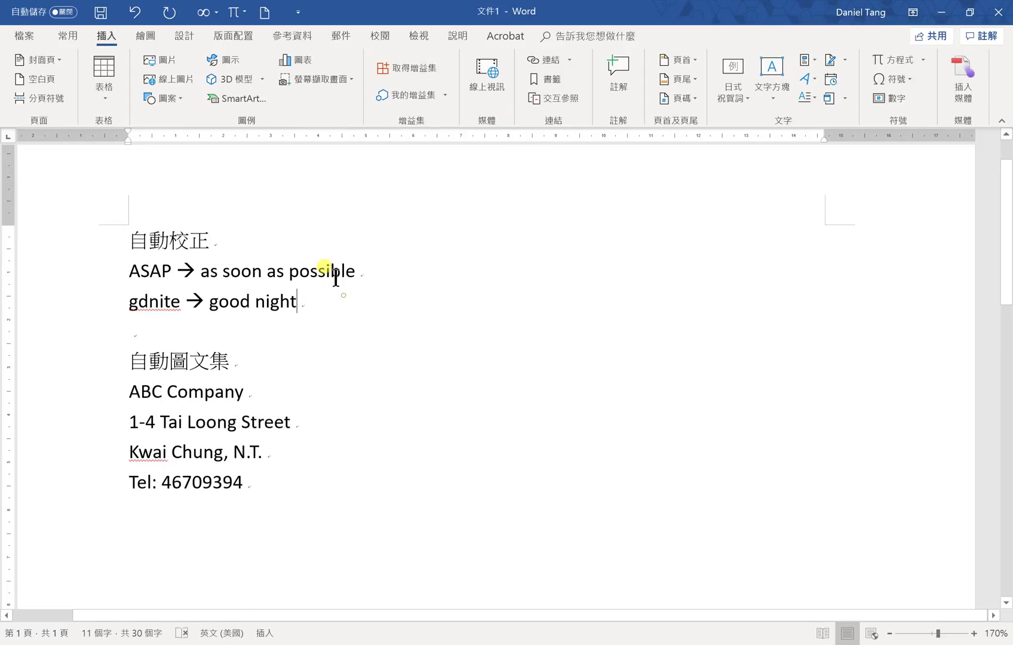
left_click_drag(127, 228, 324, 278)
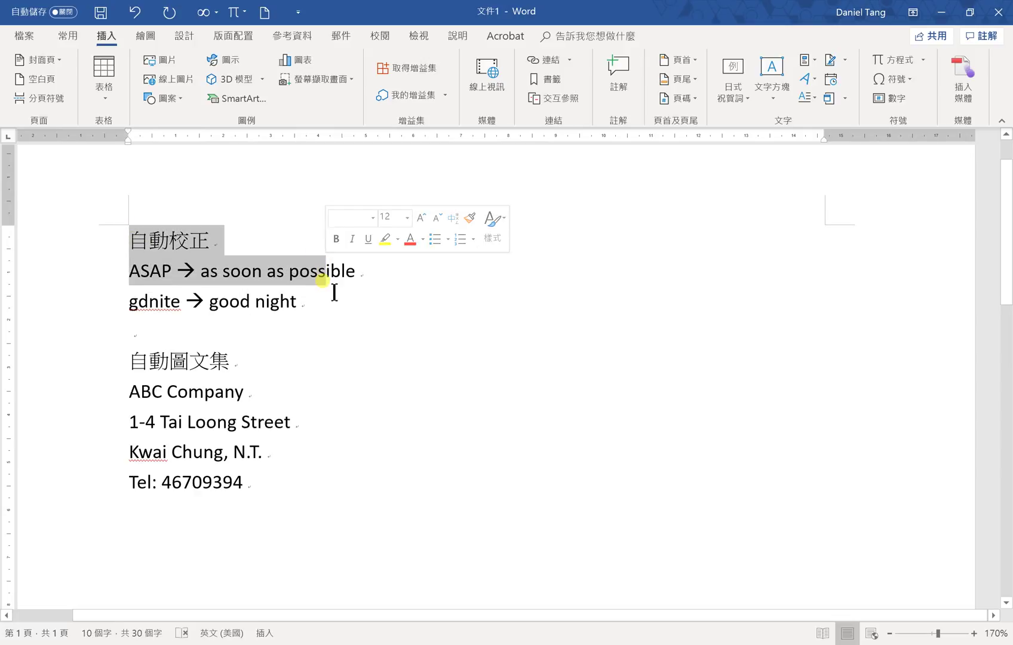
left_click(334, 292)
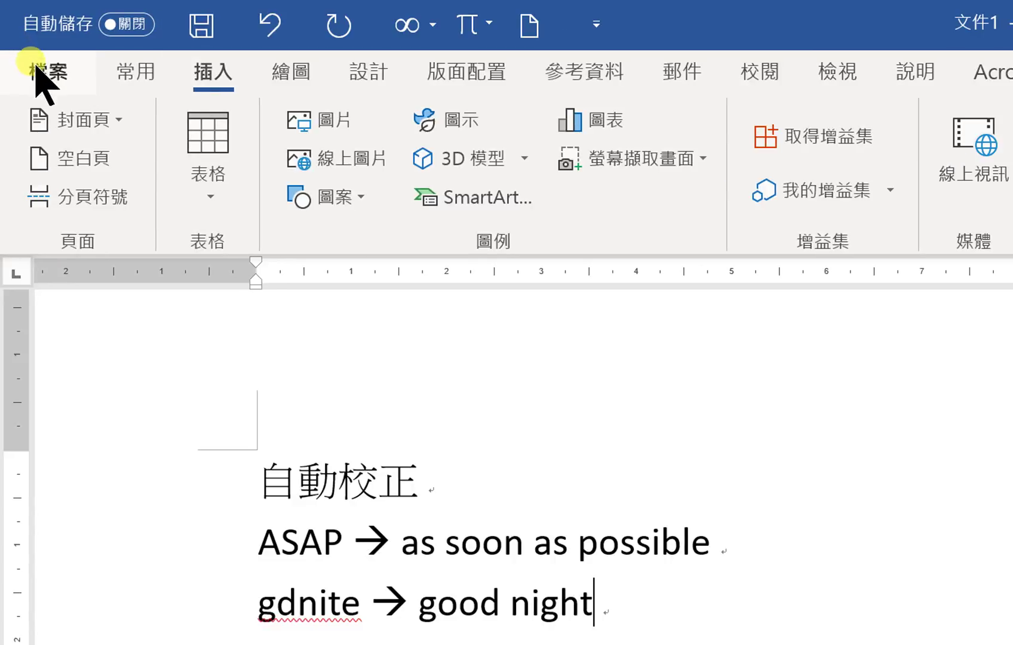
Step: Open AutoCorrect Options from Word Options' Proofing (校訂) page
left_click(34, 66)
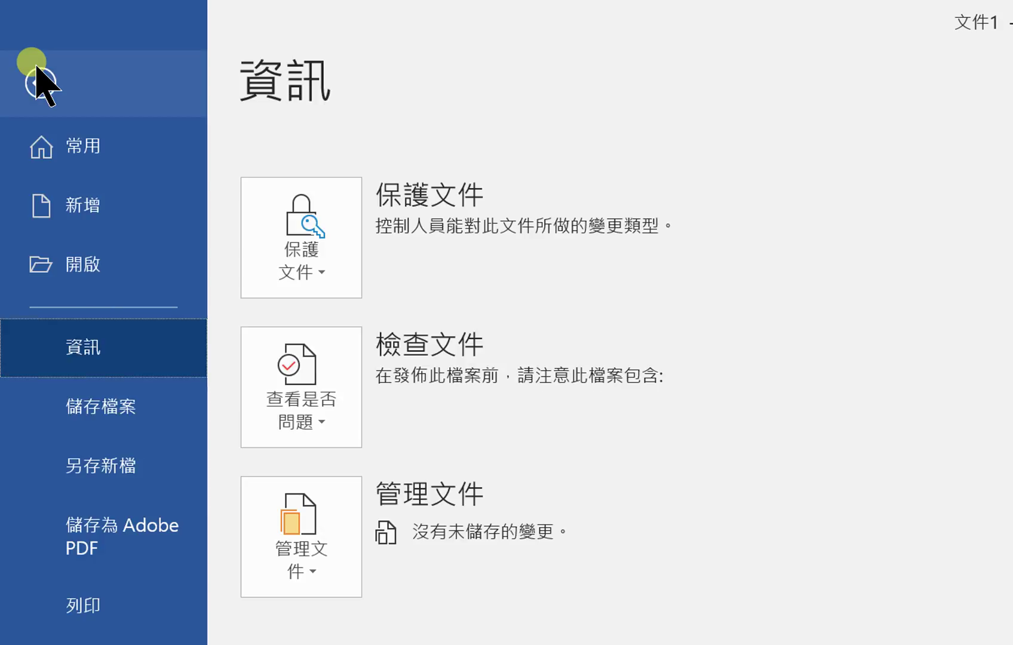
scroll(77, 573, "down", 5)
scroll(77, 538, "down", 3)
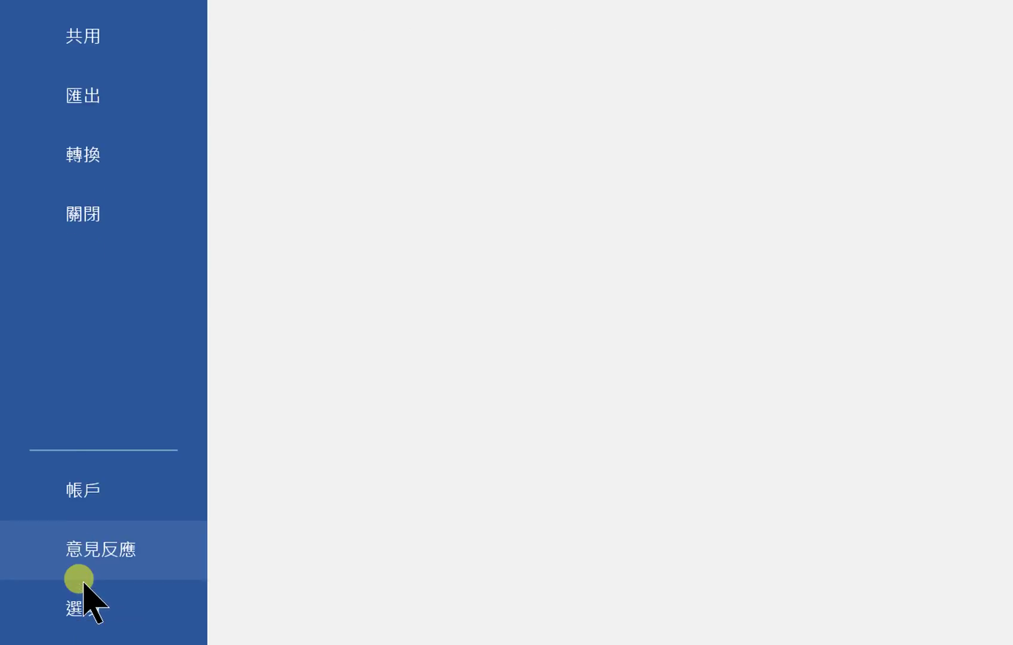
scroll(83, 588, "down", 1)
left_click(84, 593)
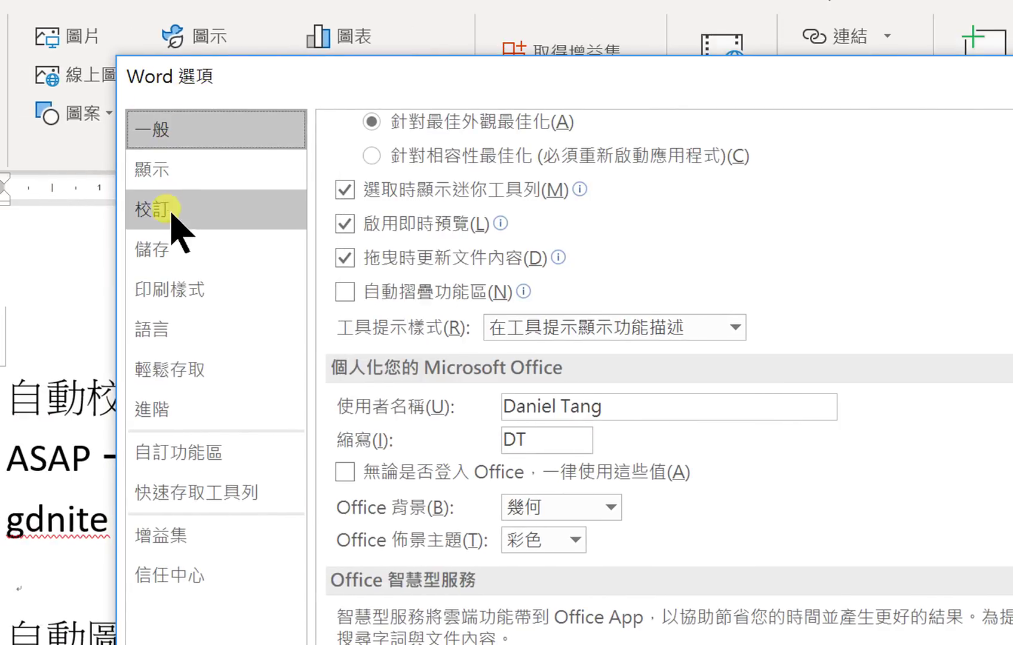
left_click(170, 216)
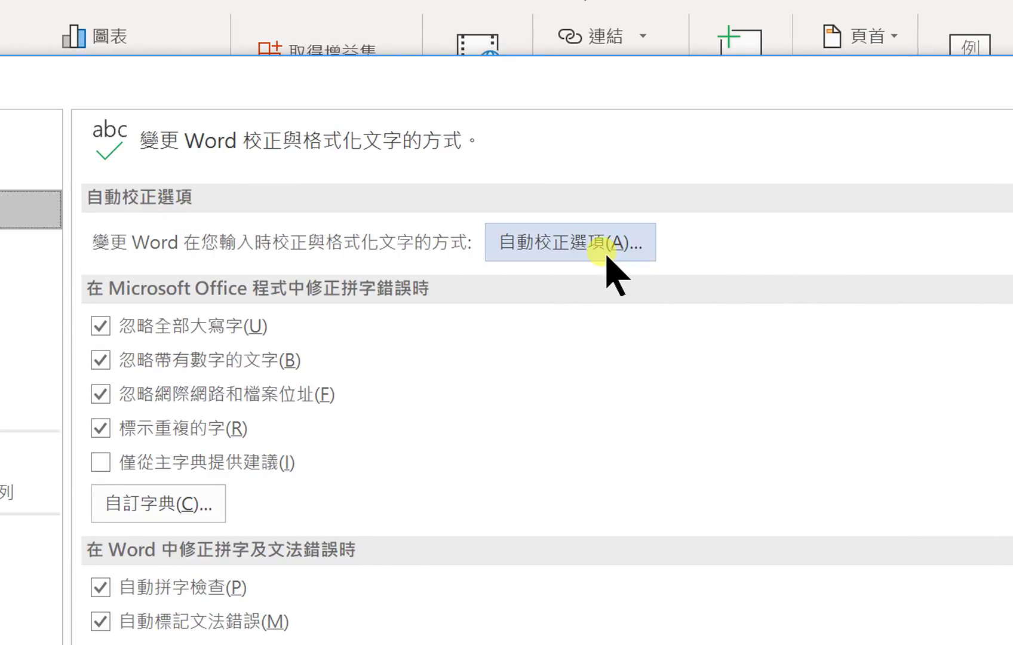
left_click(606, 256)
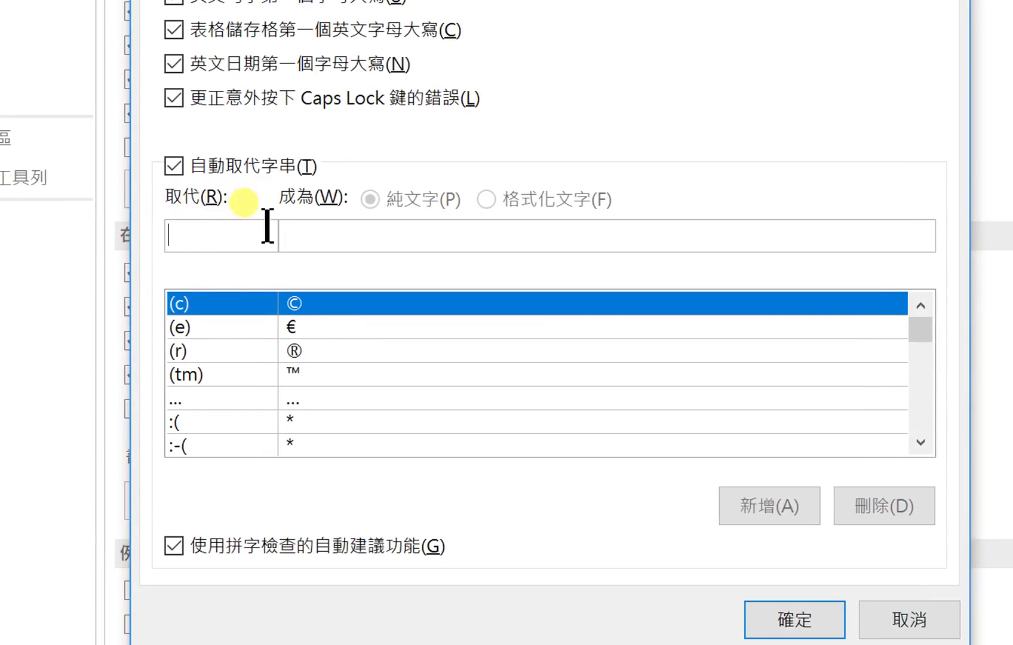
Step: Add the AutoCorrect entry ASAP → 'as soon as possible' and close both settings dialogs
left_click(391, 233)
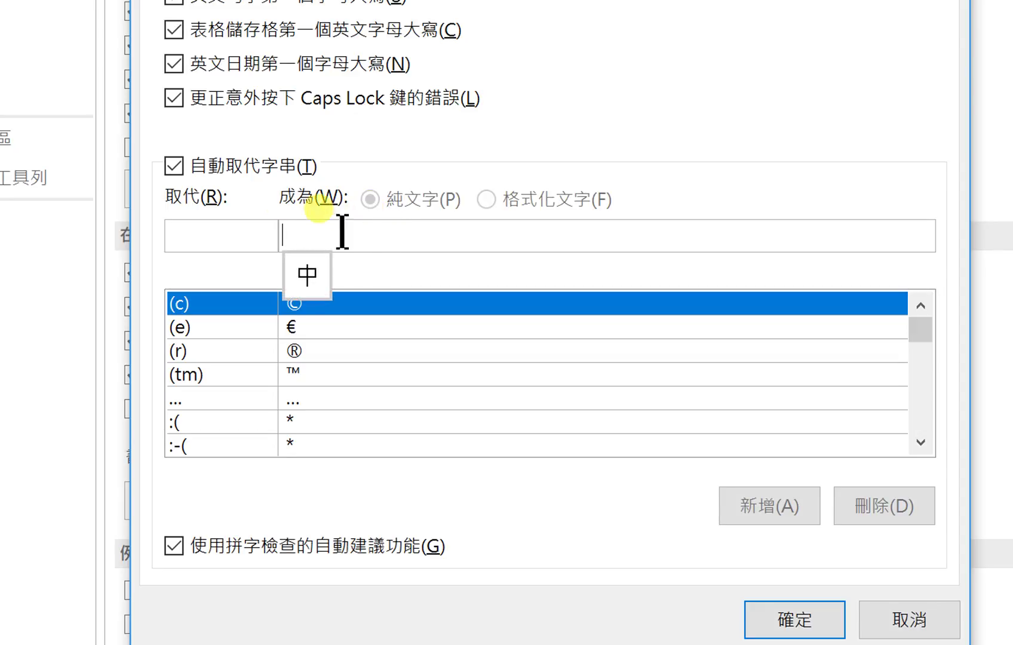
left_click(250, 234)
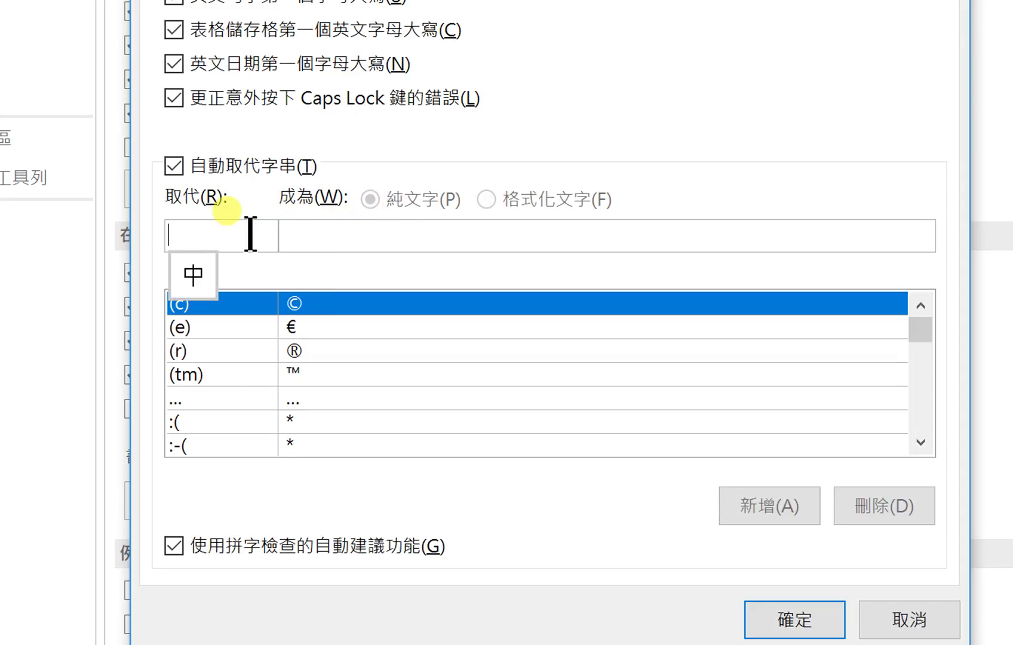
type("A")
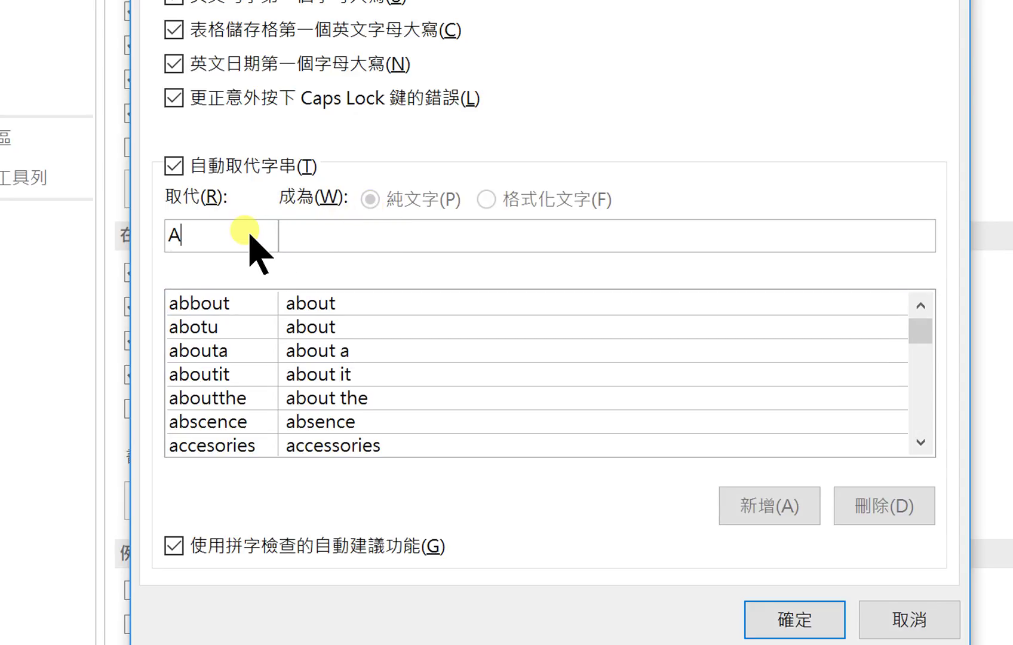
type("SAP")
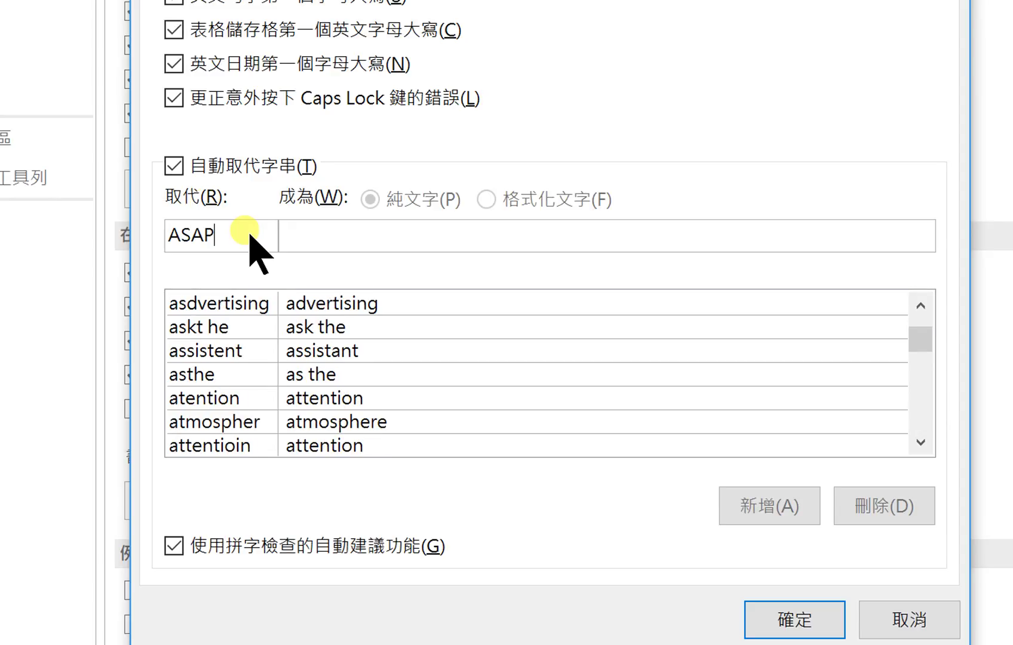
left_click(363, 237)
type("日")
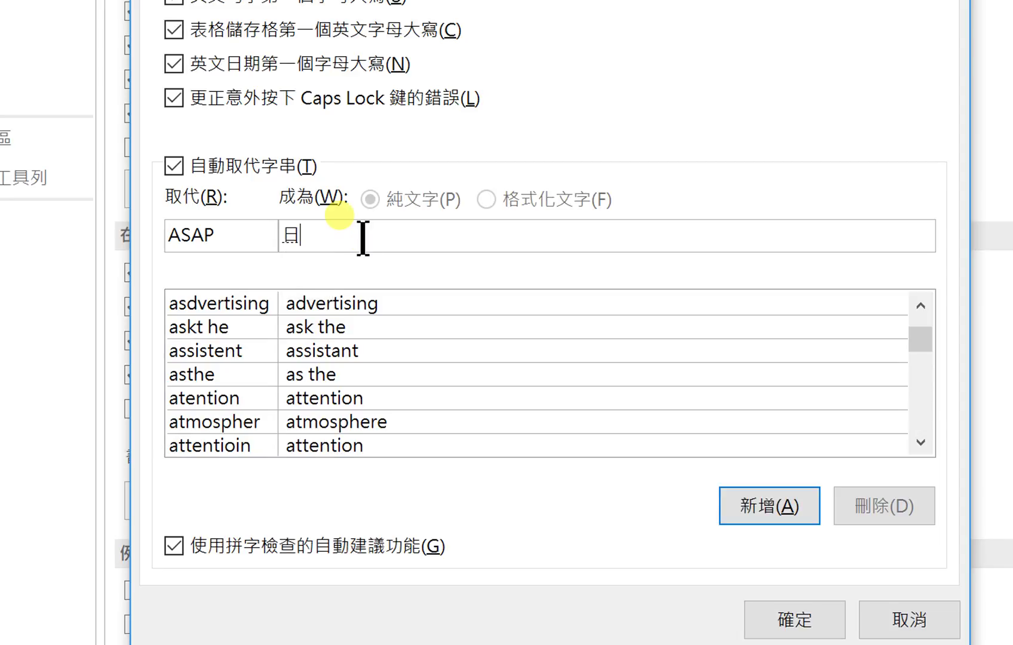
key("BackSpace")
type("as ")
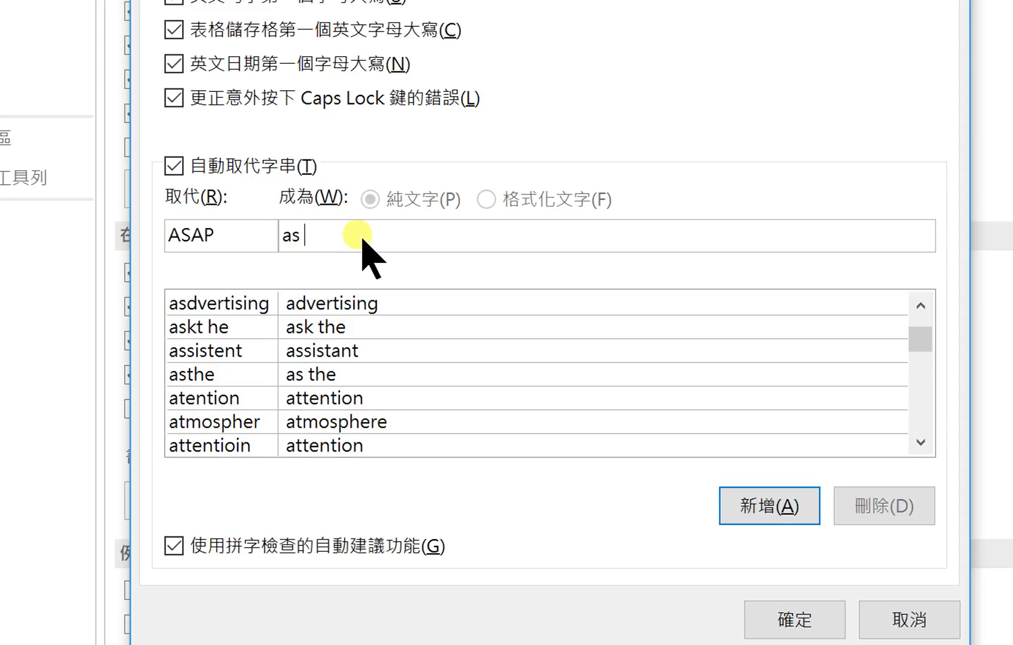
type("soon as pos")
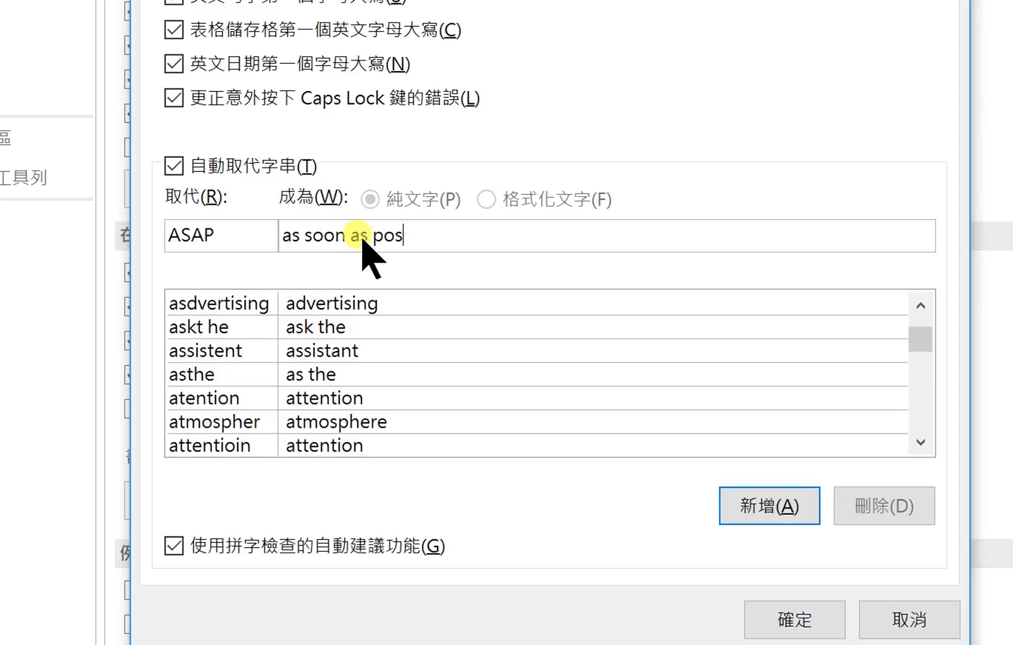
type("sible")
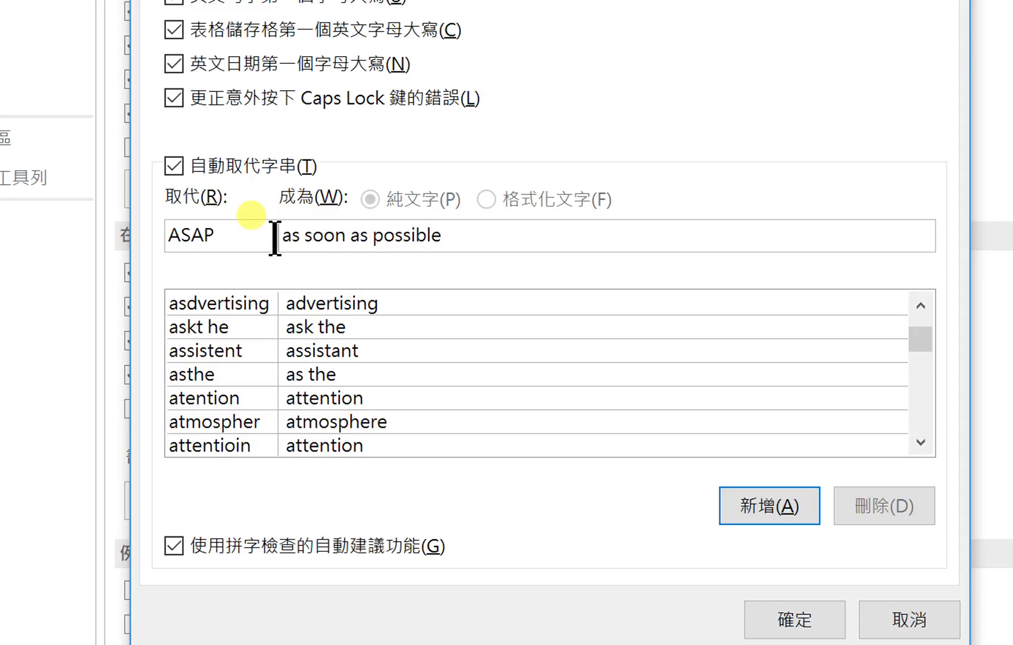
left_click(754, 505)
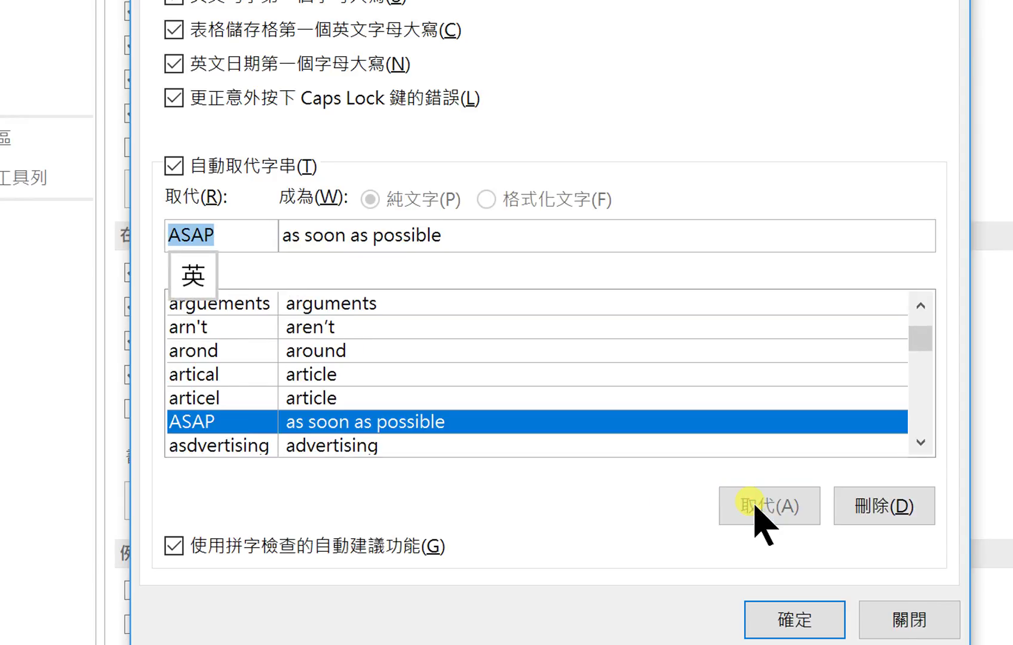
left_click(794, 619)
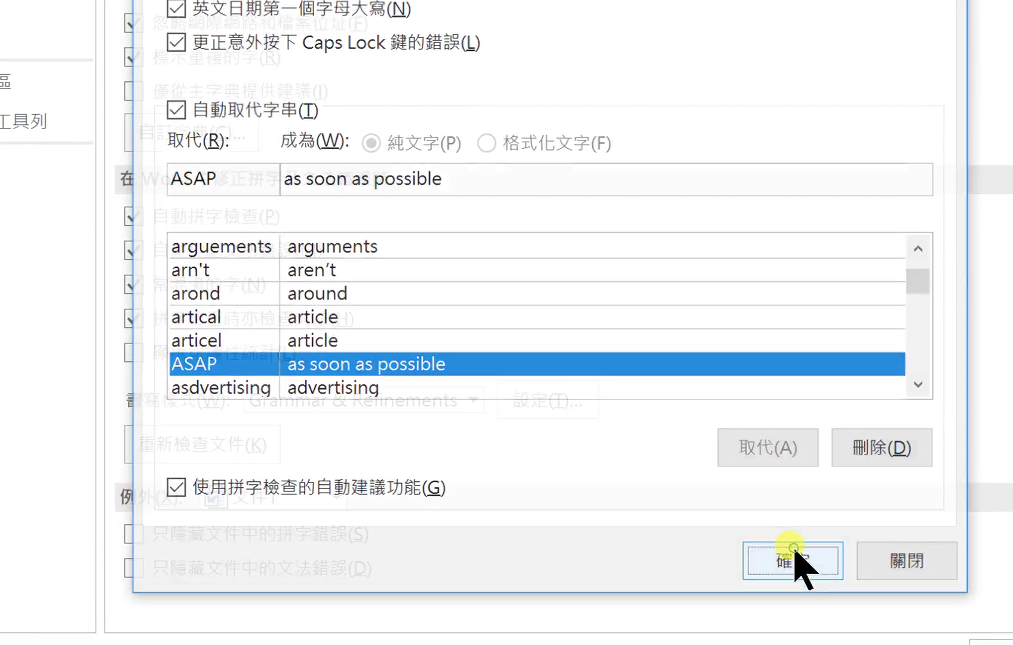
left_click(860, 550)
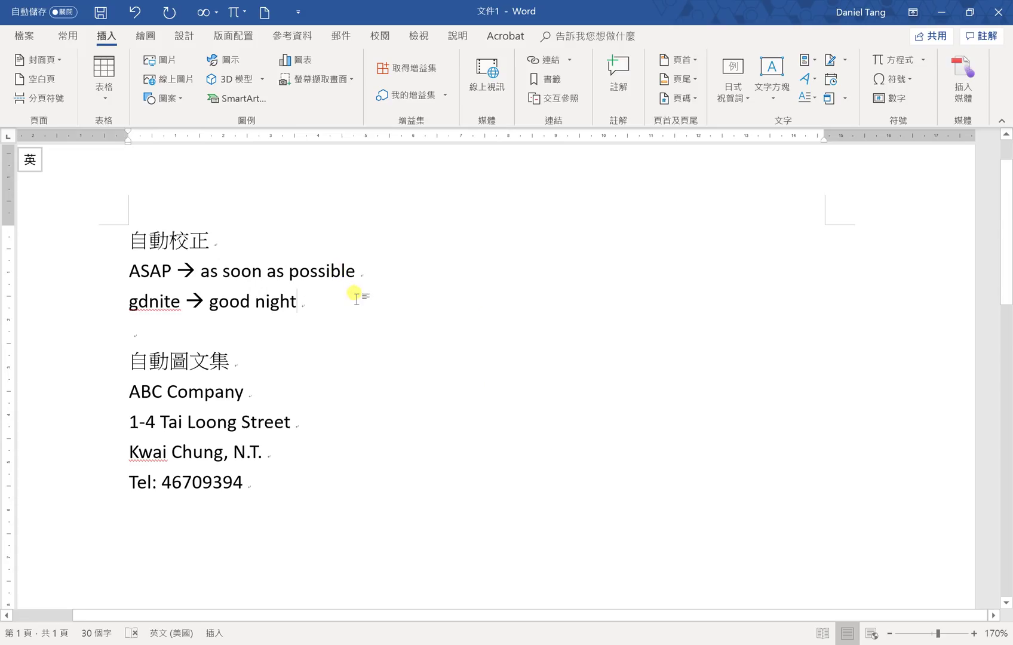
Step: Type ASAP on a new line below good night so it expands, then select gdnite
key("Return")
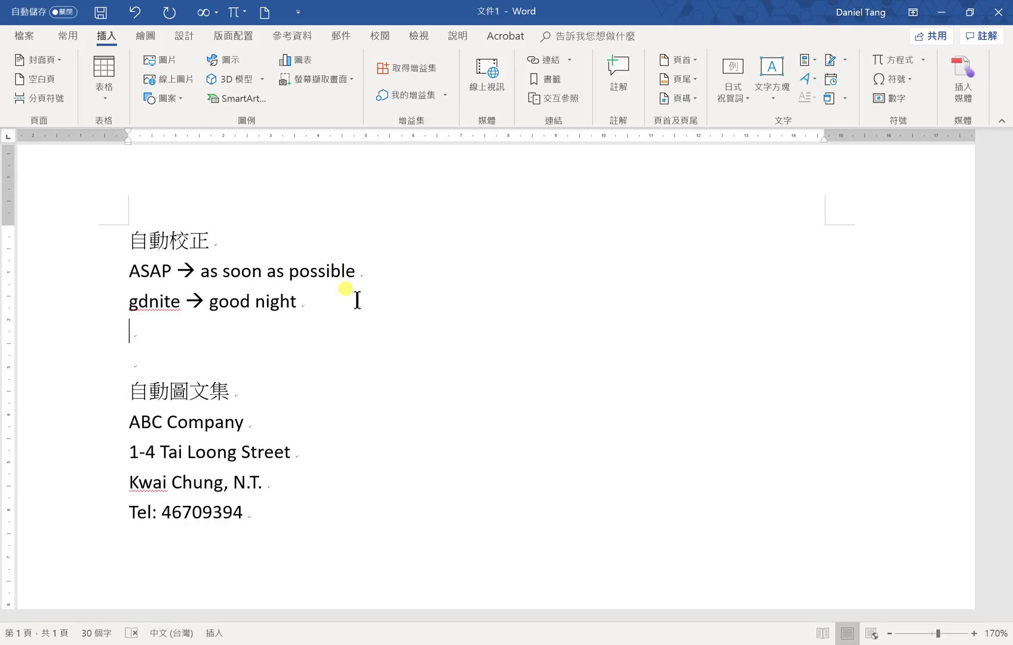
type("ASAP")
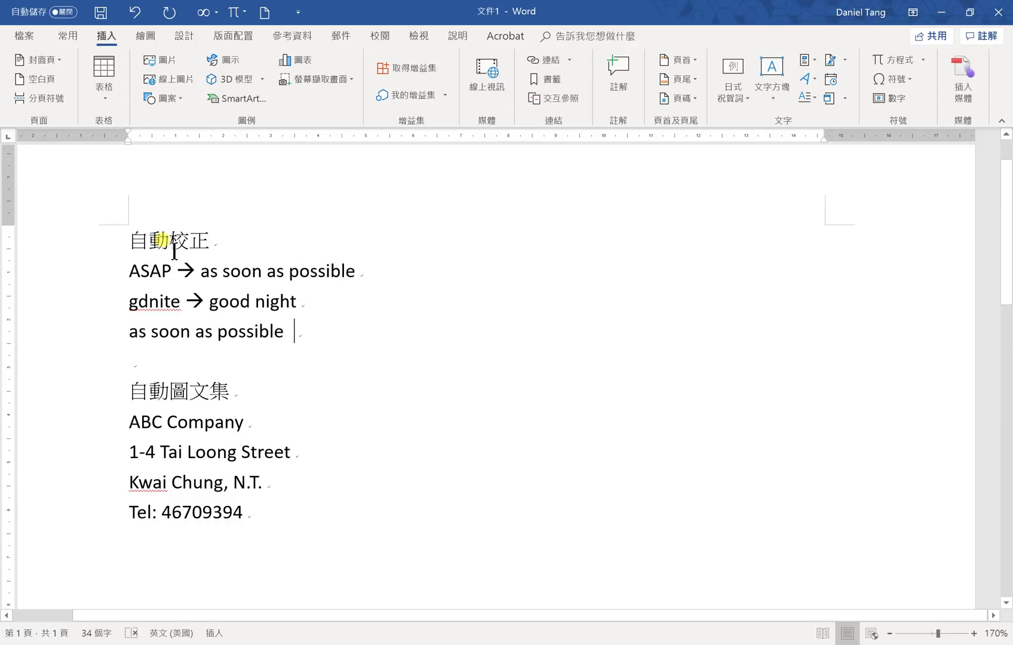
mouse_move(132, 301)
left_mouse_down()
mouse_move(172, 302)
mouse_move(163, 304)
left_mouse_up()
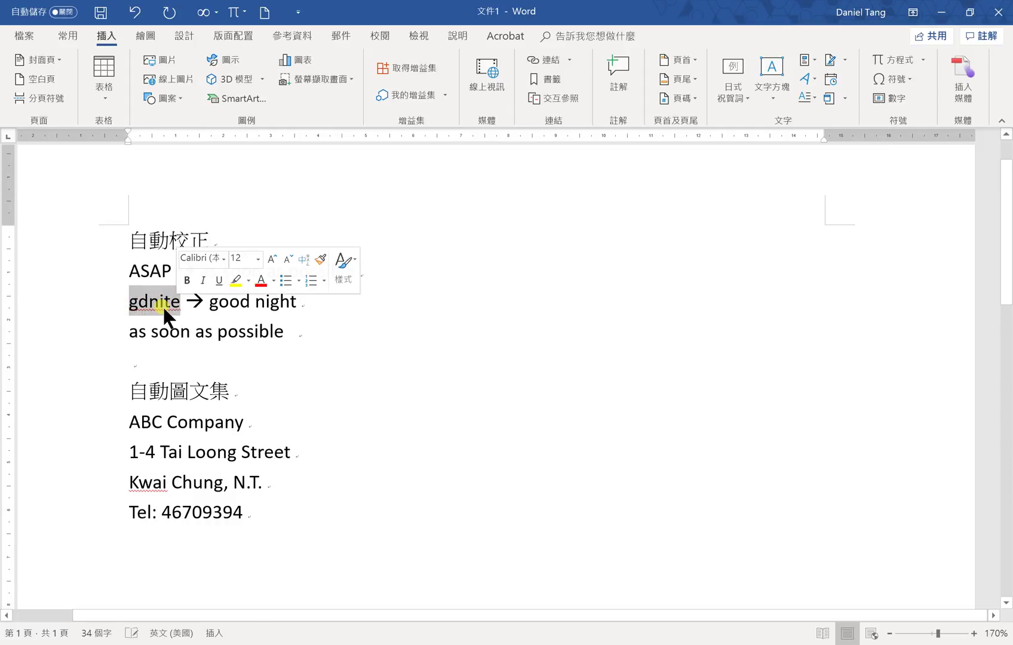
Step: Reopen AutoCorrect Options via File > Options > Proofing (校訂)
left_click(24, 36)
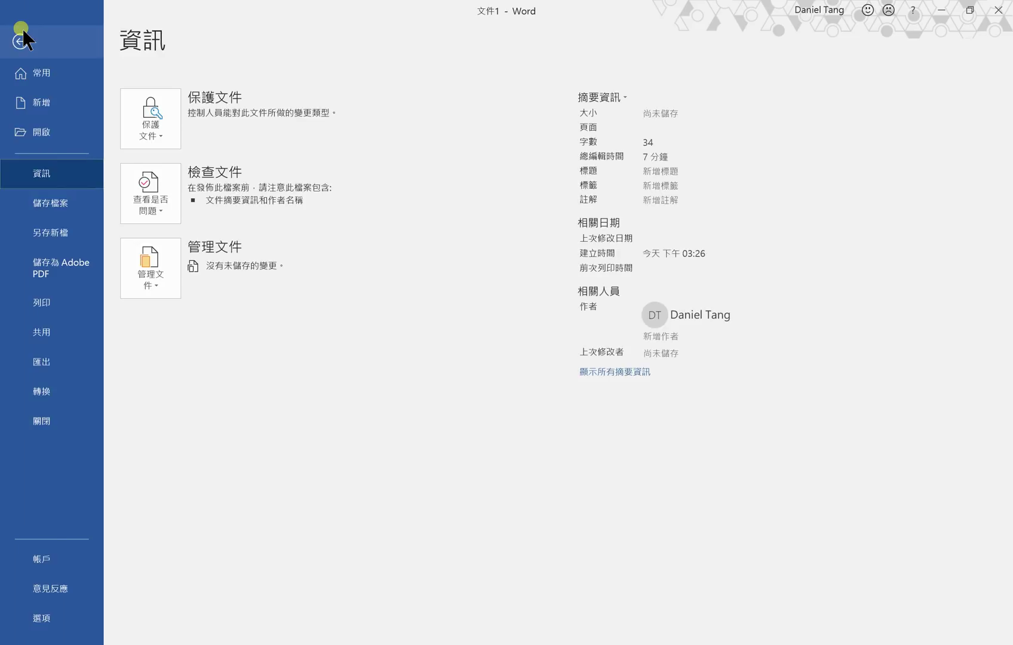
left_click(62, 621)
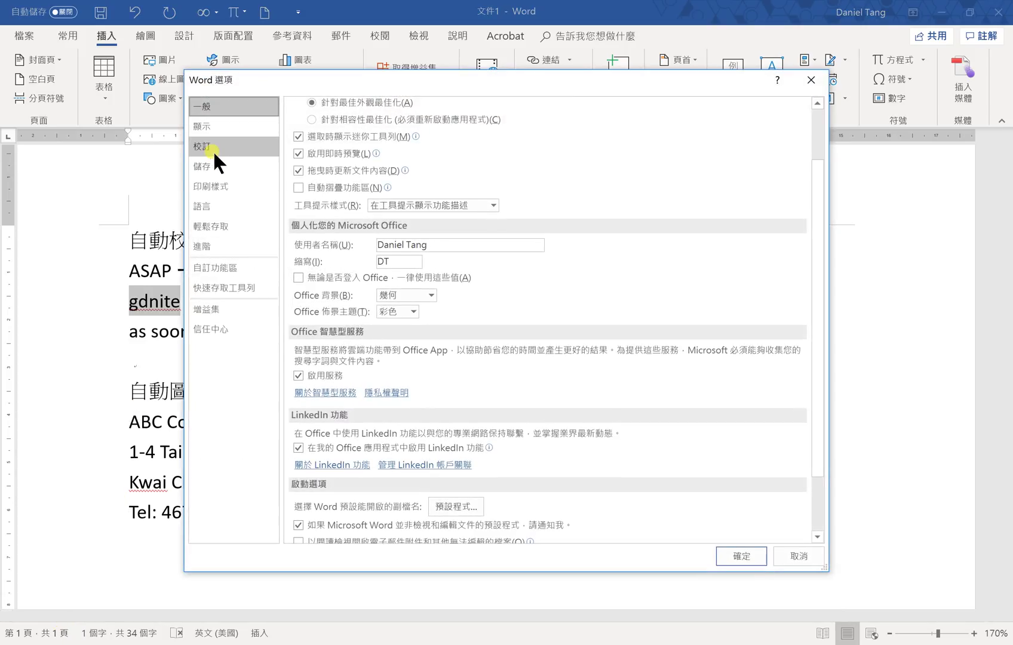
left_click(207, 147)
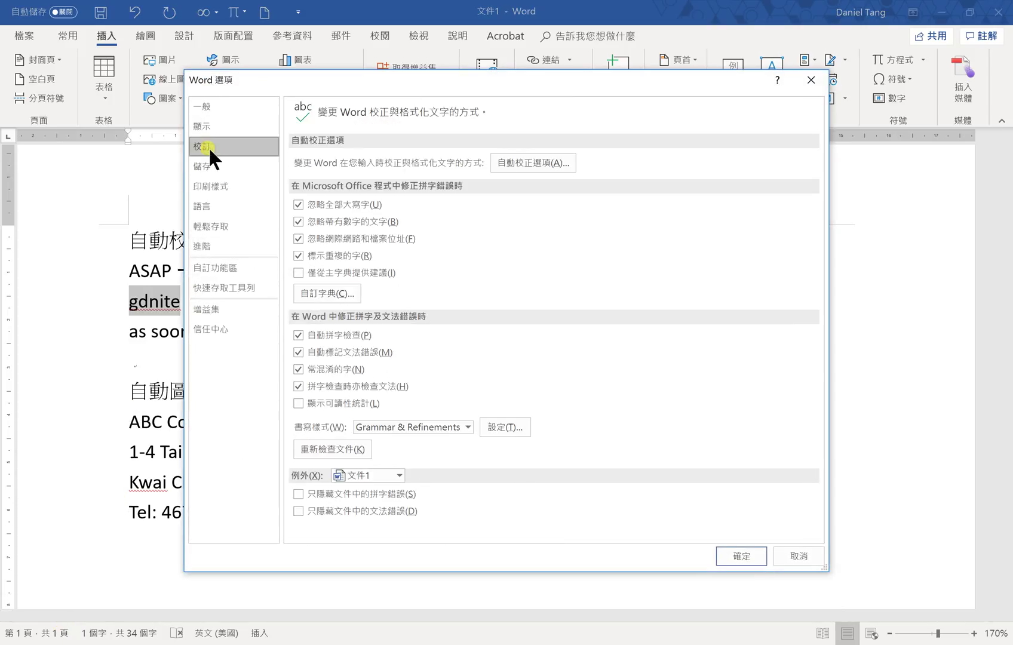
left_click(514, 165)
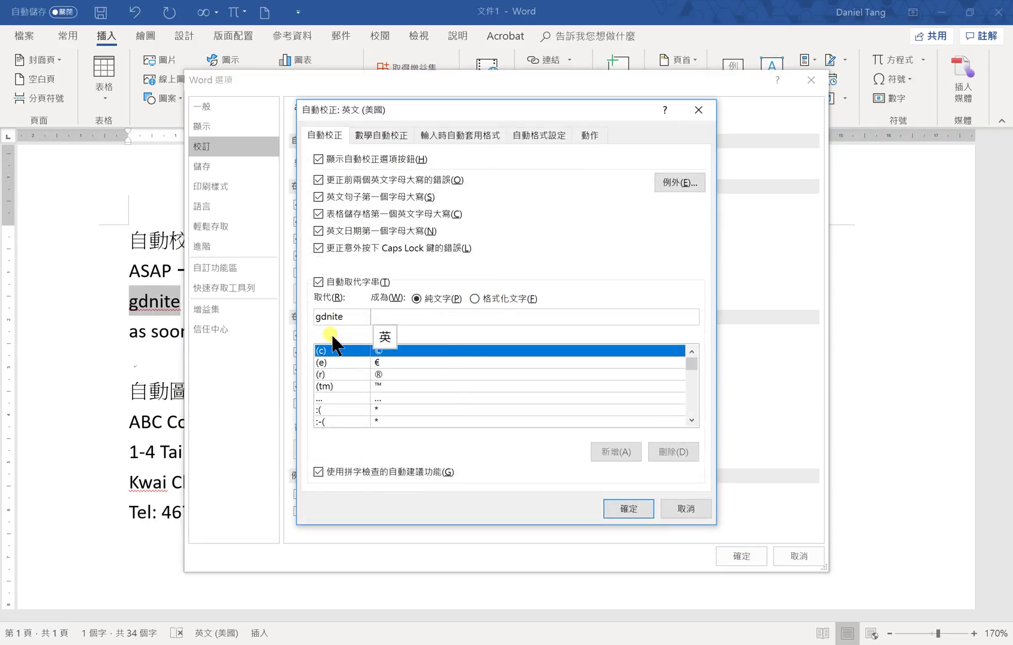
Step: Add the AutoCorrect entry gdnite → 'good night' and close both settings dialogs
left_click(349, 317)
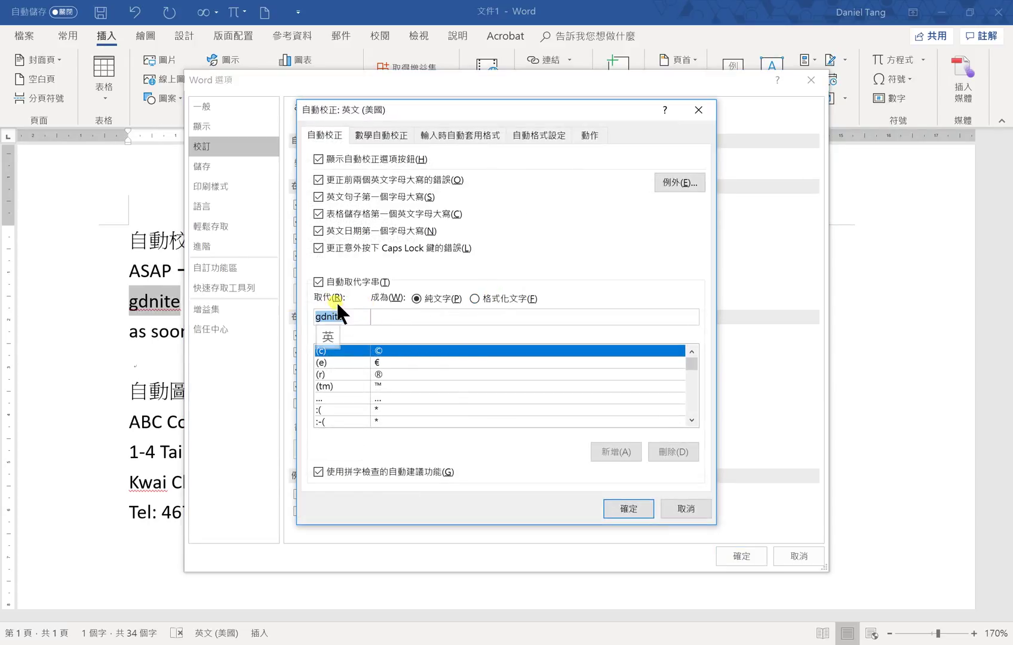
left_click(396, 319)
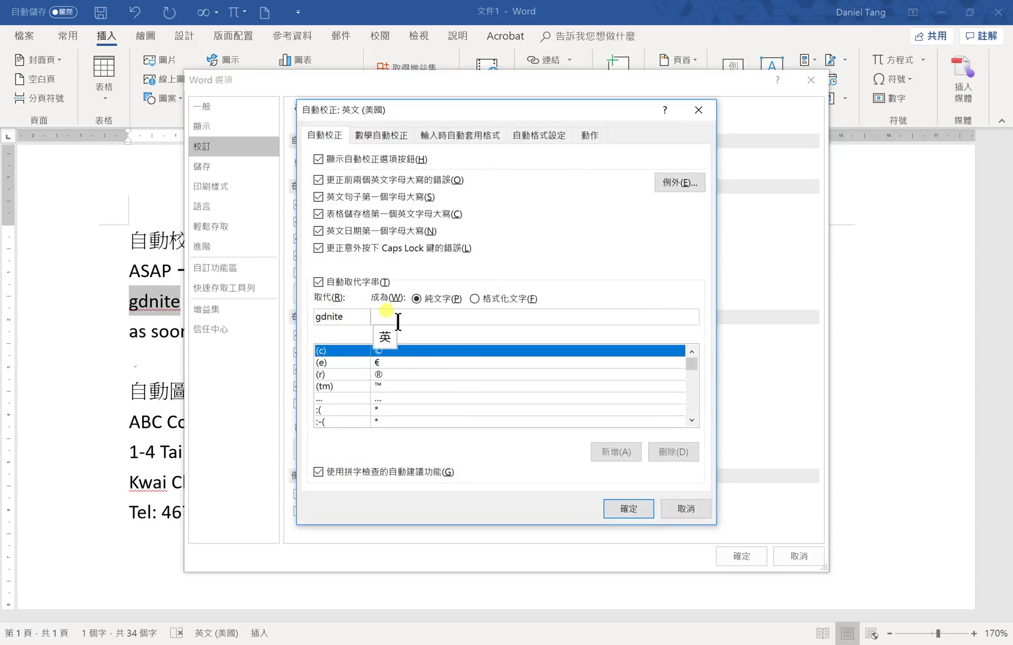
type("GOO")
key("BackSpace")
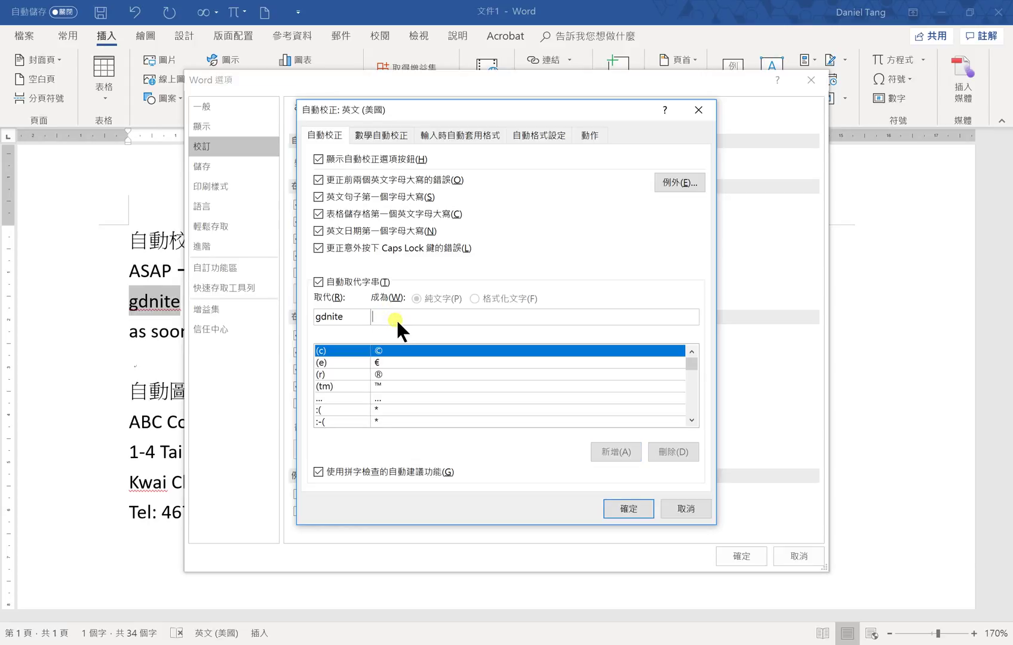
type("good night")
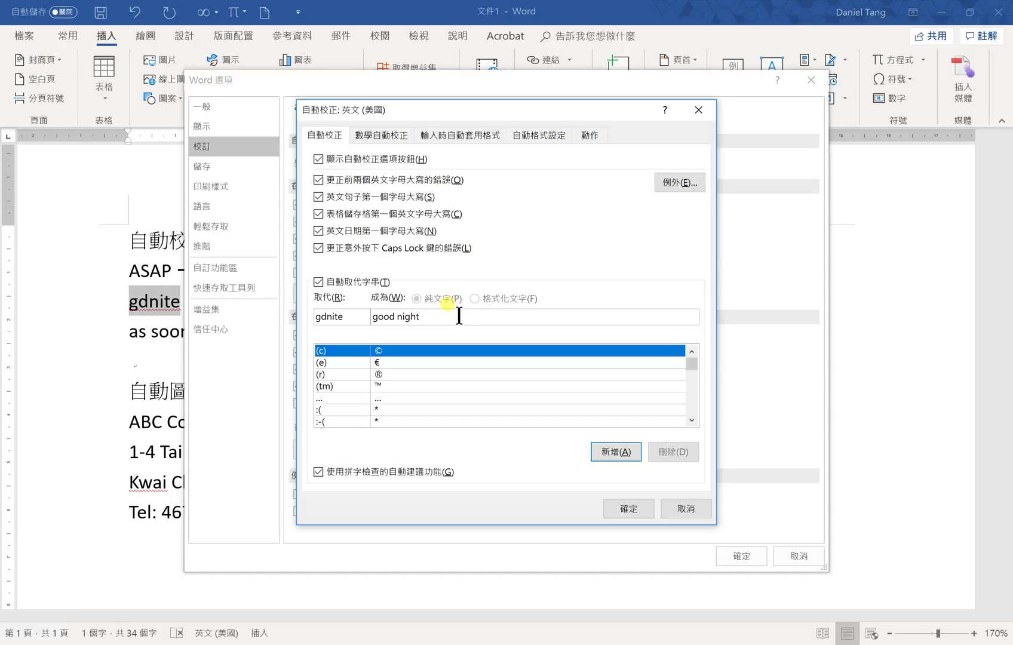
left_click(616, 454)
left_click(623, 510)
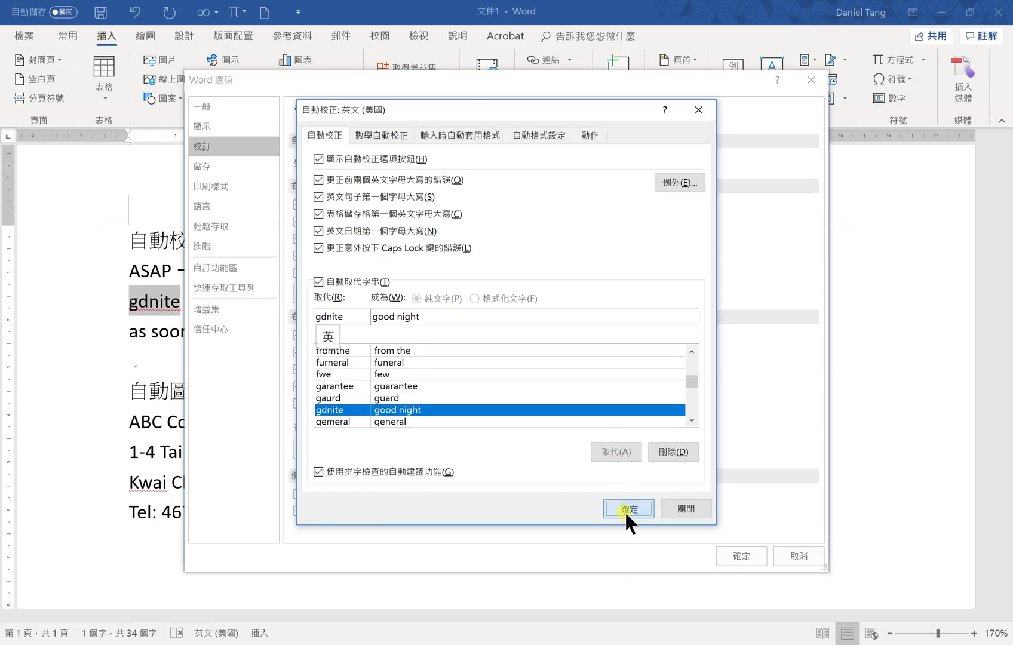
left_click(727, 554)
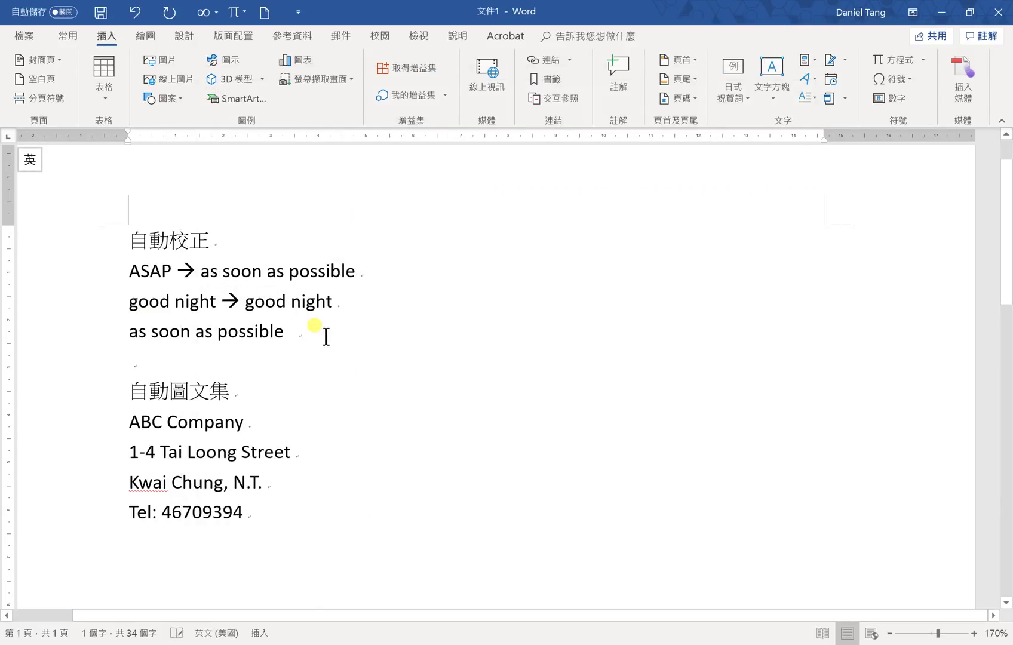
Step: Remove the stray backslash and type gdnight on a new line so it becomes 'good night'
type("\\")
key("BackSpace")
key("Return")
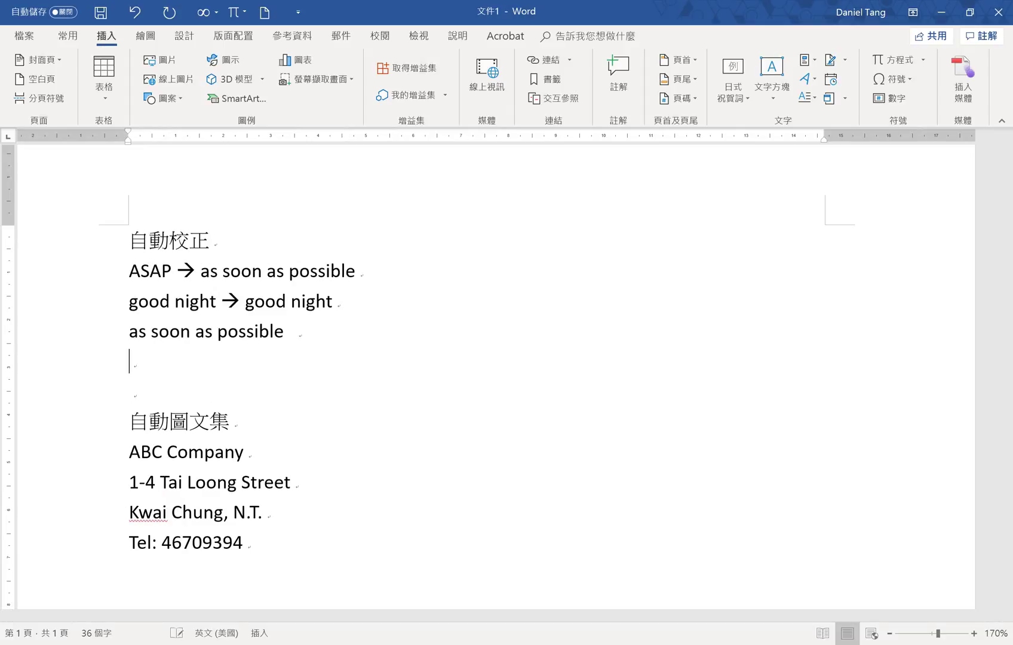
type("gdnit")
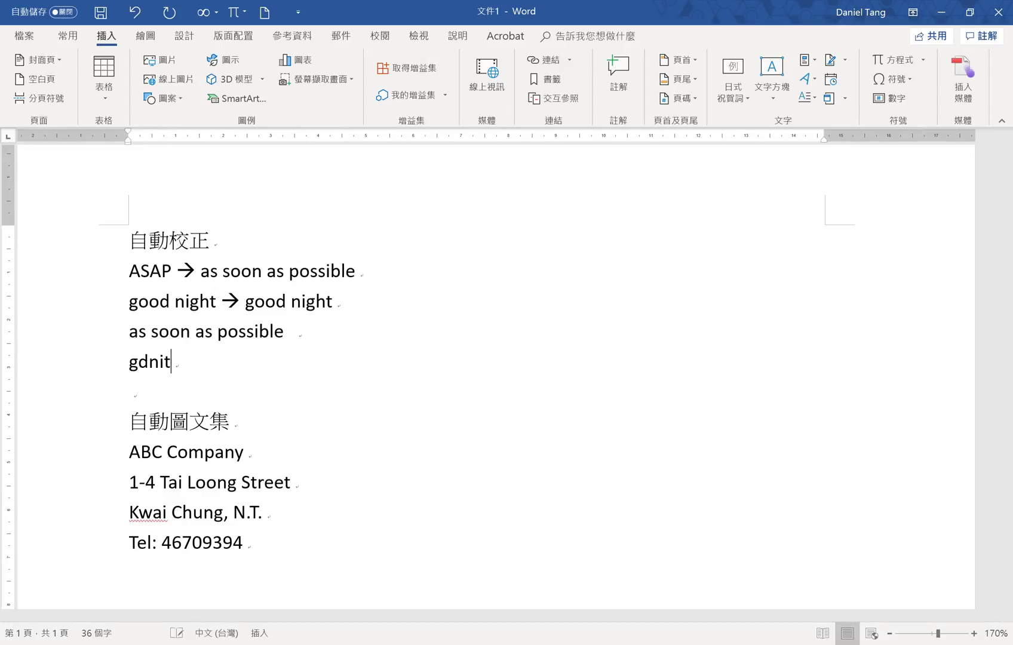
key("BackSpace")
key("BackSpace")
type("ght")
key("BackSpace")
key("BackSpace")
key("BackSpace")
key("BackSpace")
type("ight")
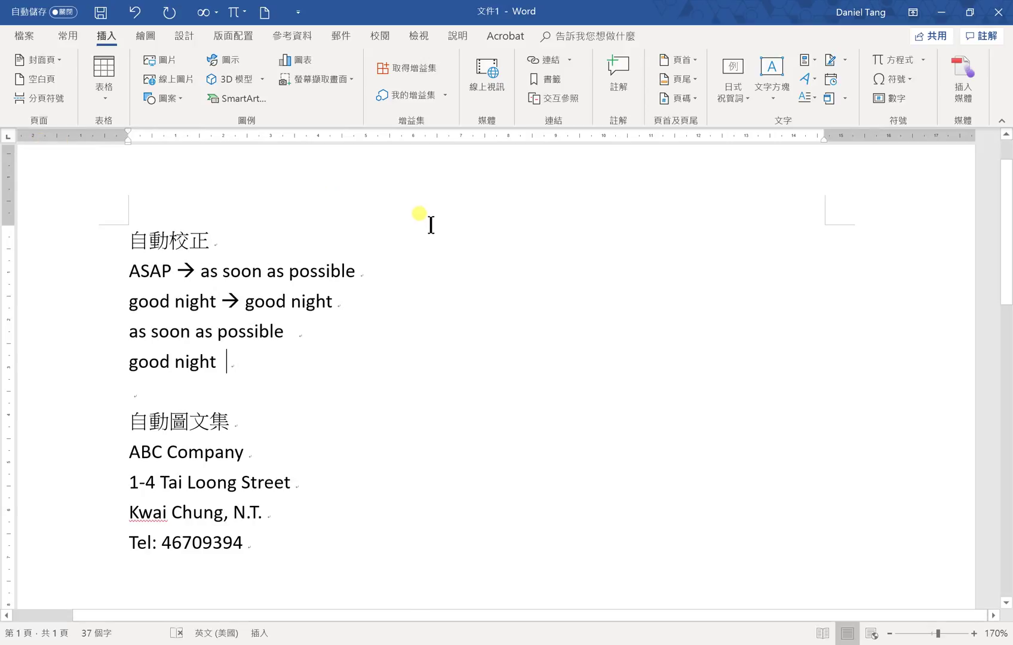
Step: Scroll to the 自動圖文集 section and select the four-line ABC Company address block
scroll(424, 233, "down", 3)
scroll(424, 233, "down", 1)
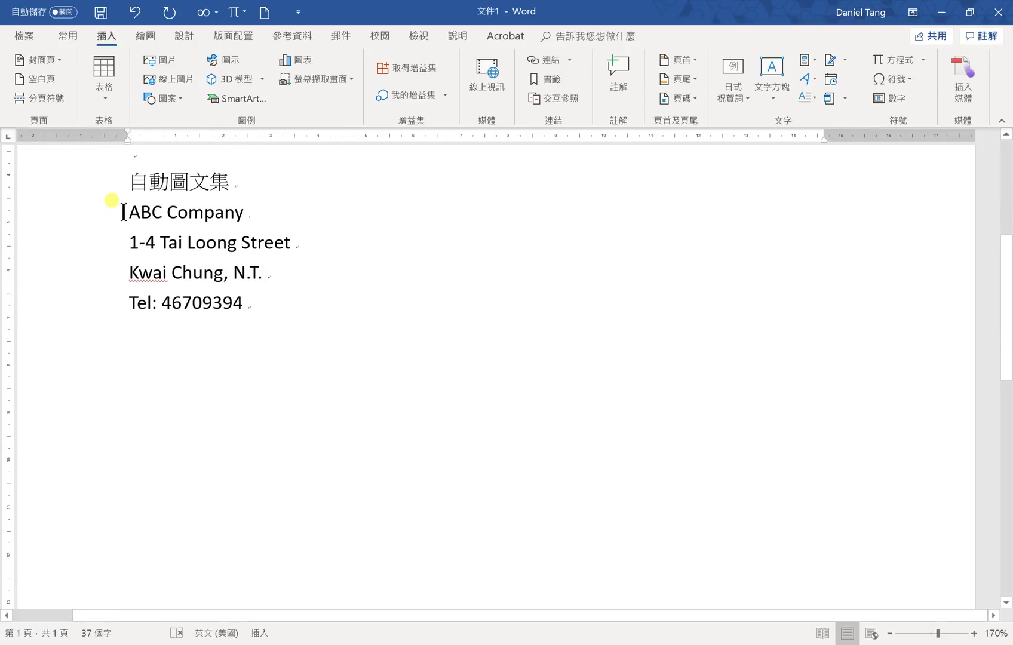
triple_click(285, 190)
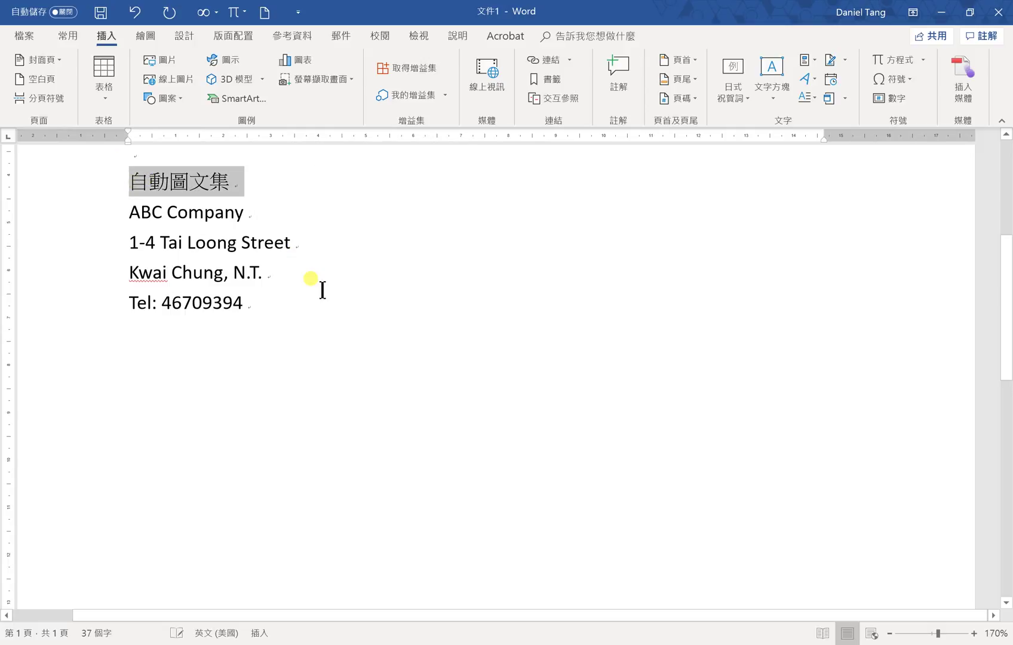
left_click(317, 286)
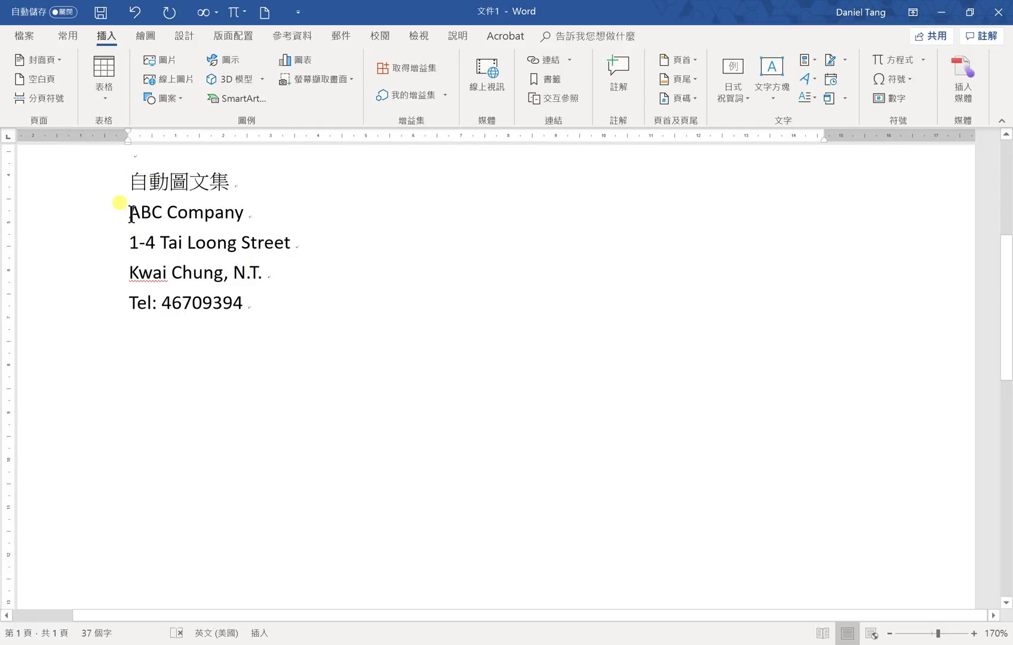
mouse_move(132, 214)
left_mouse_down()
mouse_move(231, 254)
mouse_move(258, 300)
left_mouse_up()
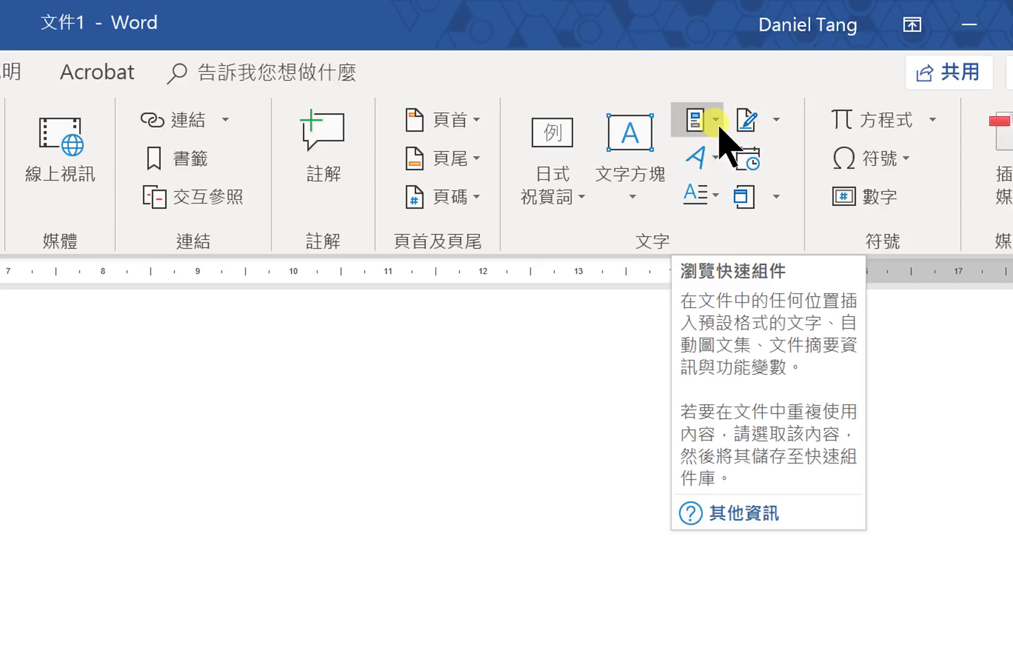
Step: Choose Quick Parts > AutoText > Save Selection to AutoText Gallery for the address block
left_click(717, 121)
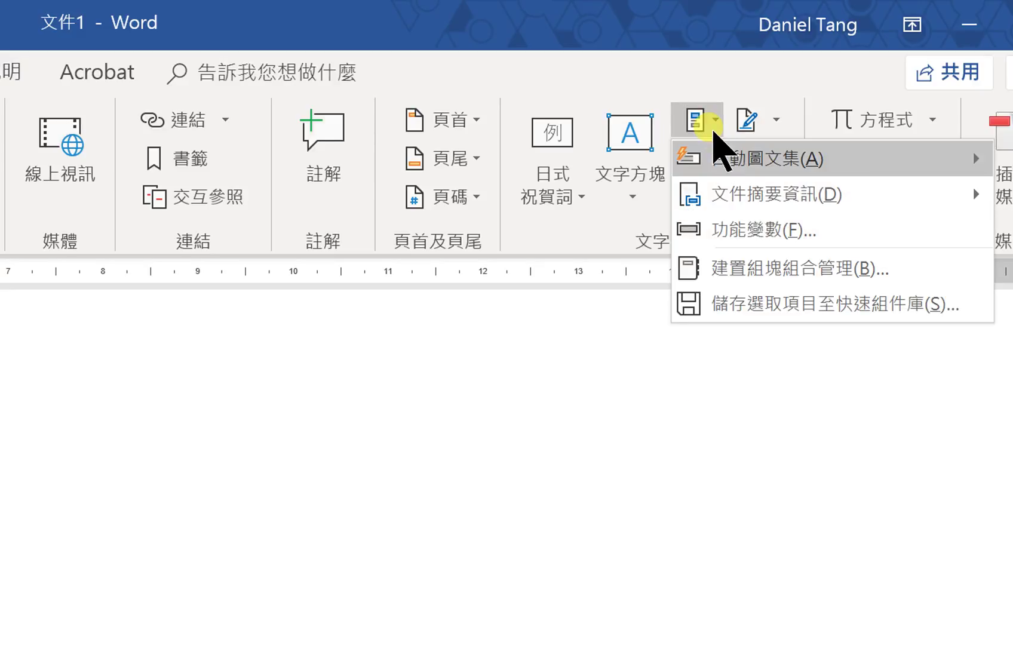
mouse_move(755, 159)
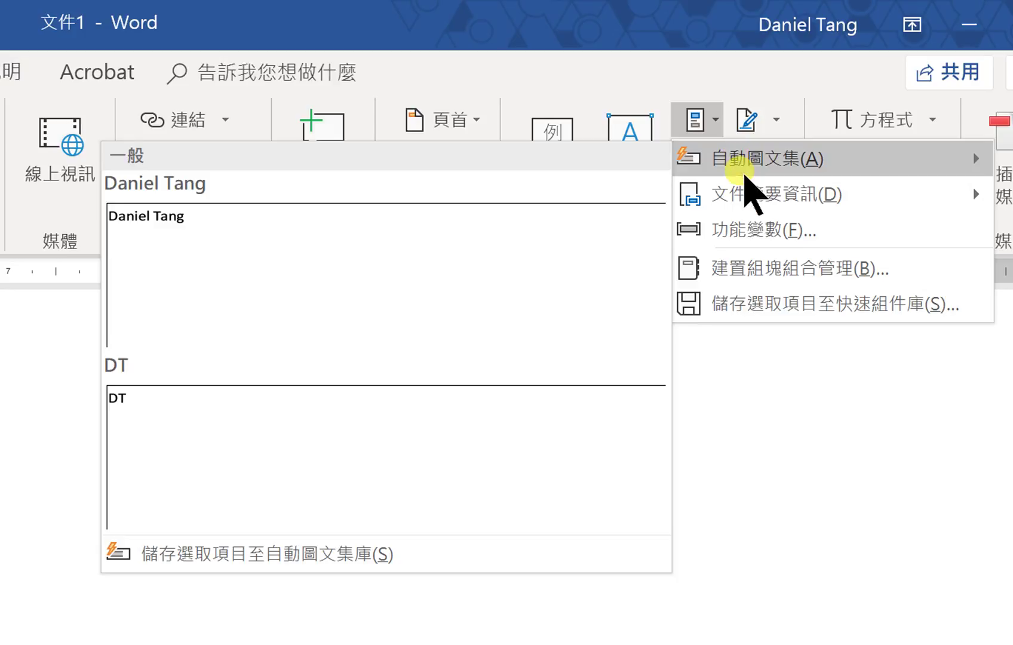
left_click(709, 118)
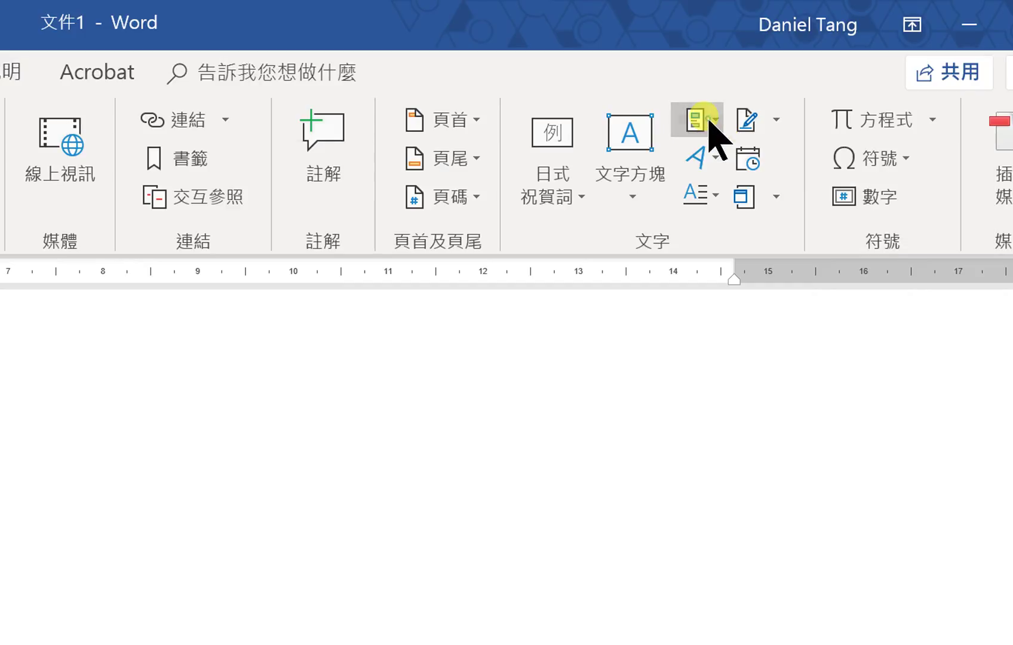
left_click(708, 119)
mouse_move(830, 159)
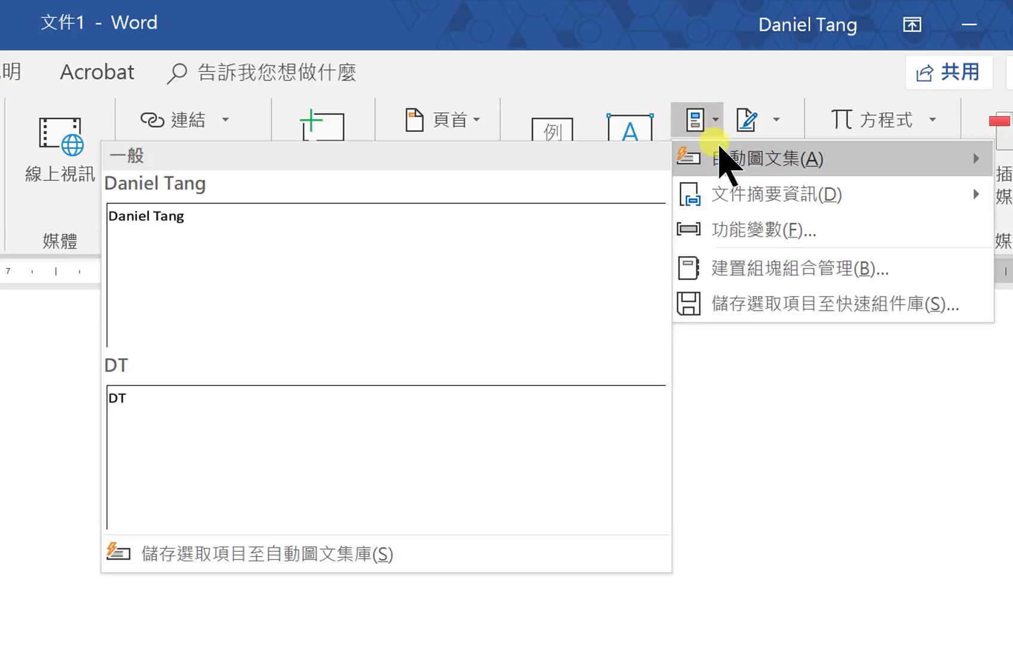
left_click(722, 172)
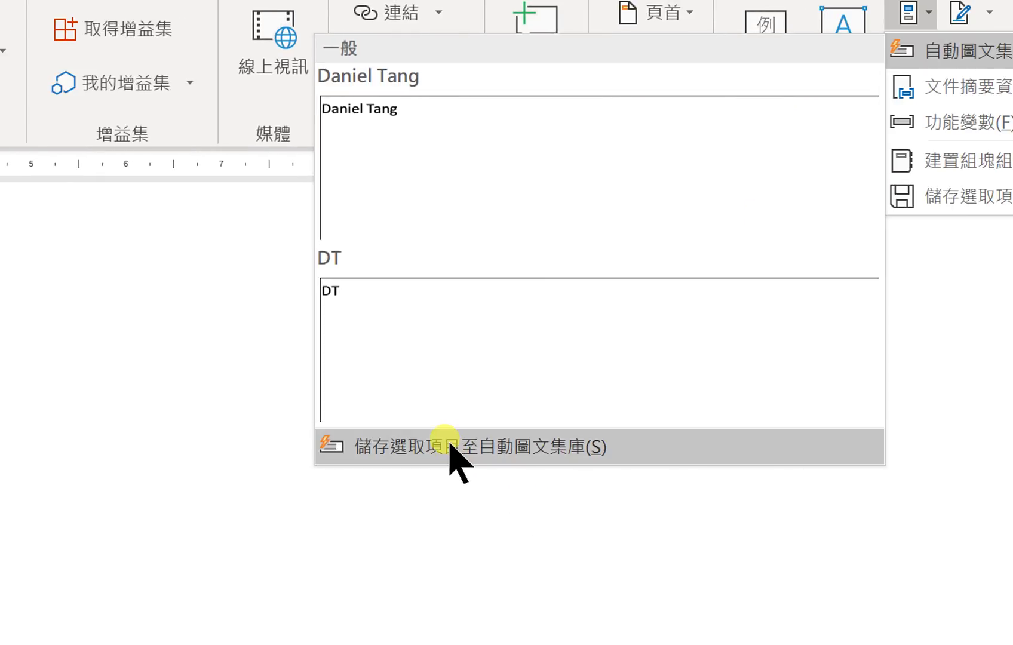
left_click(449, 444)
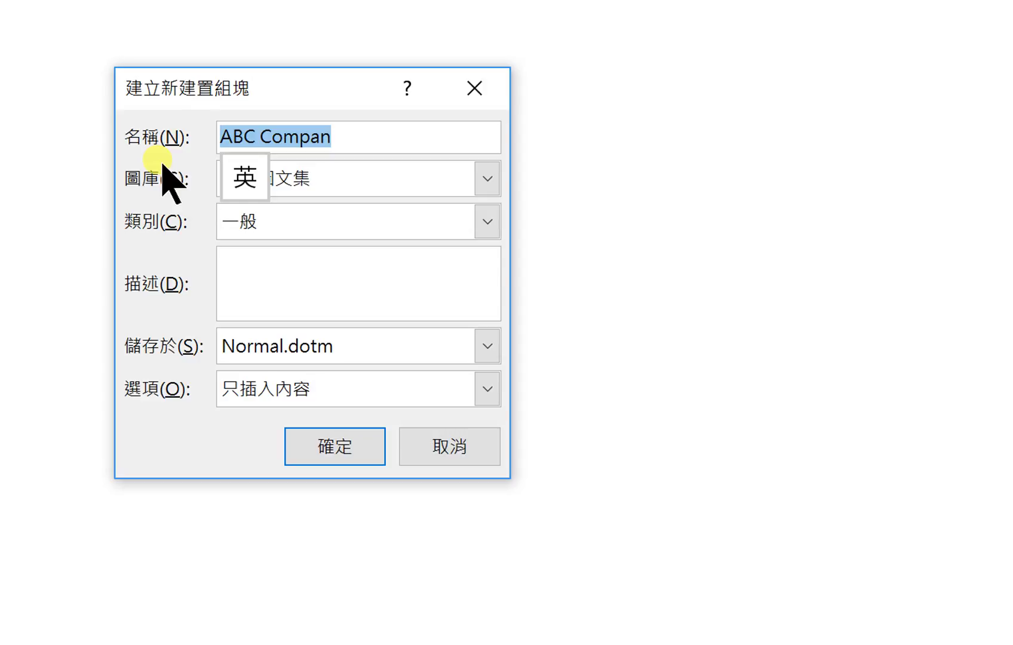
Step: Name the new AutoText building block 'companyname' and save it
type("com")
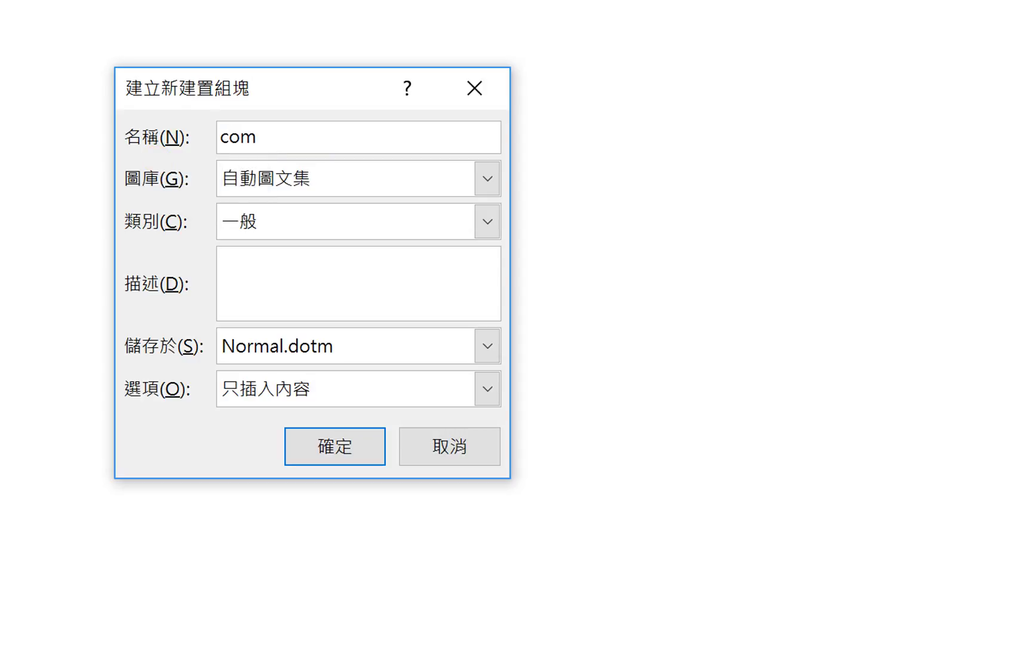
type("panymame")
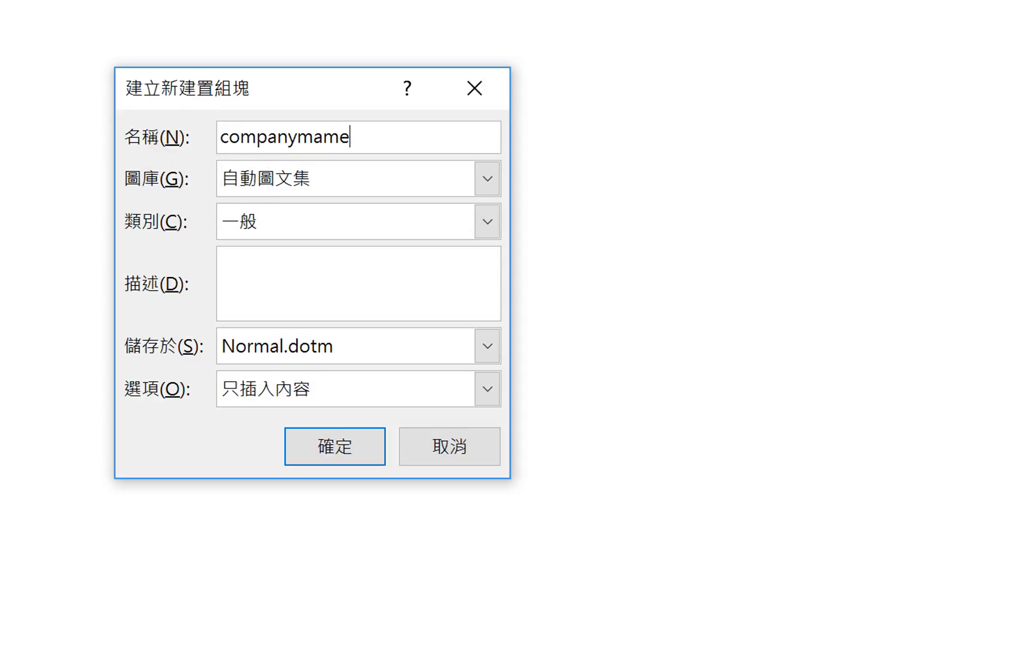
key("BackSpace")
key("BackSpace")
key("BackSpace")
key("BackSpace")
type("name")
left_click(332, 446)
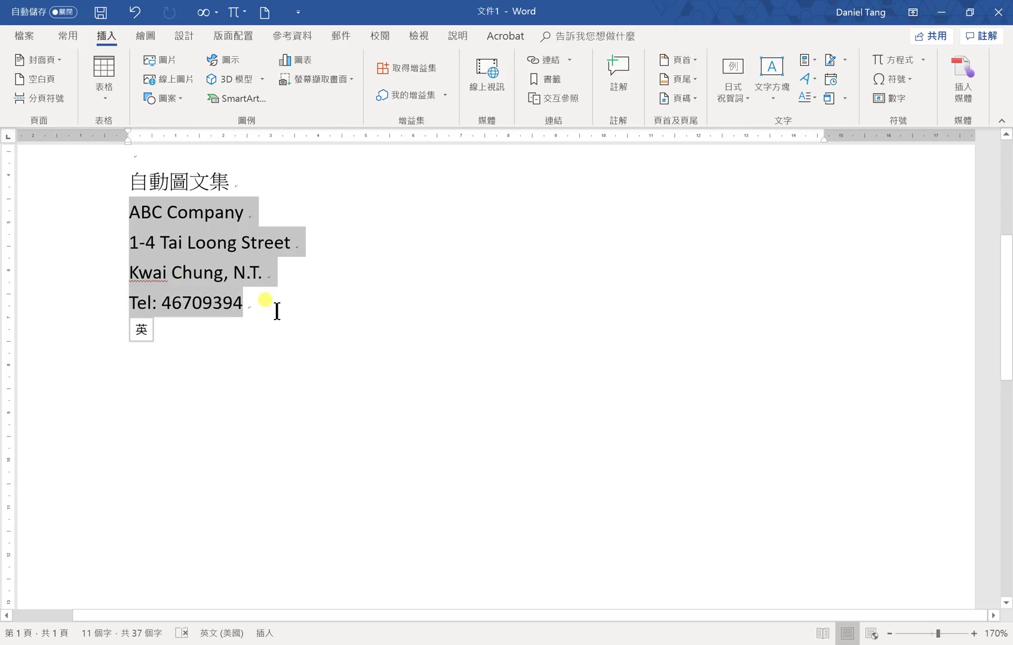
Step: Below the address, type companyname, expand it with F3, then delete the inserted copy
left_click(276, 310)
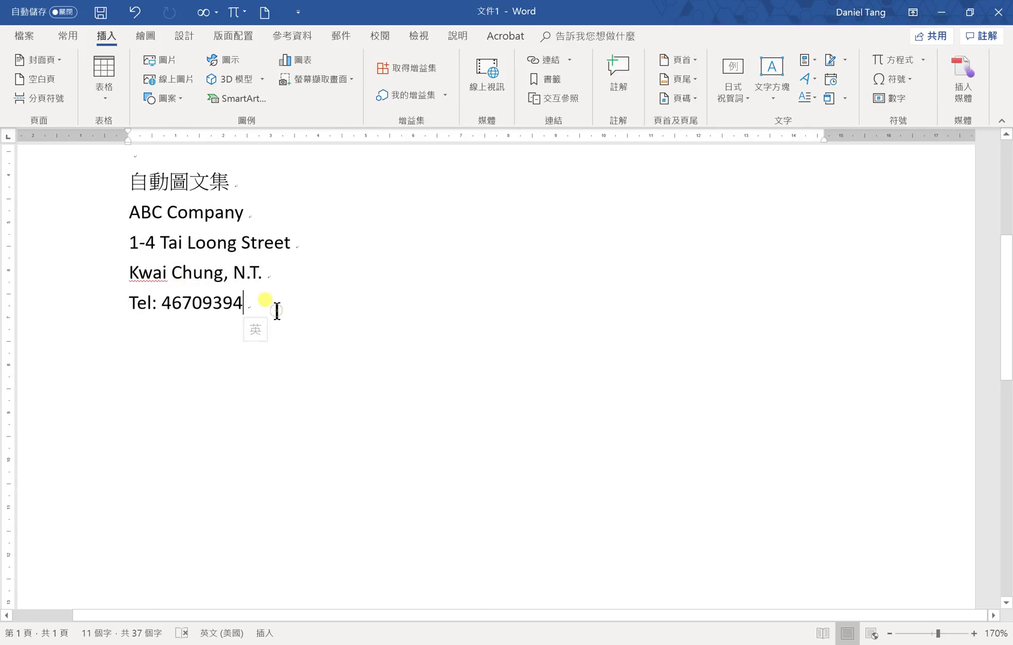
key("Return")
key("Return")
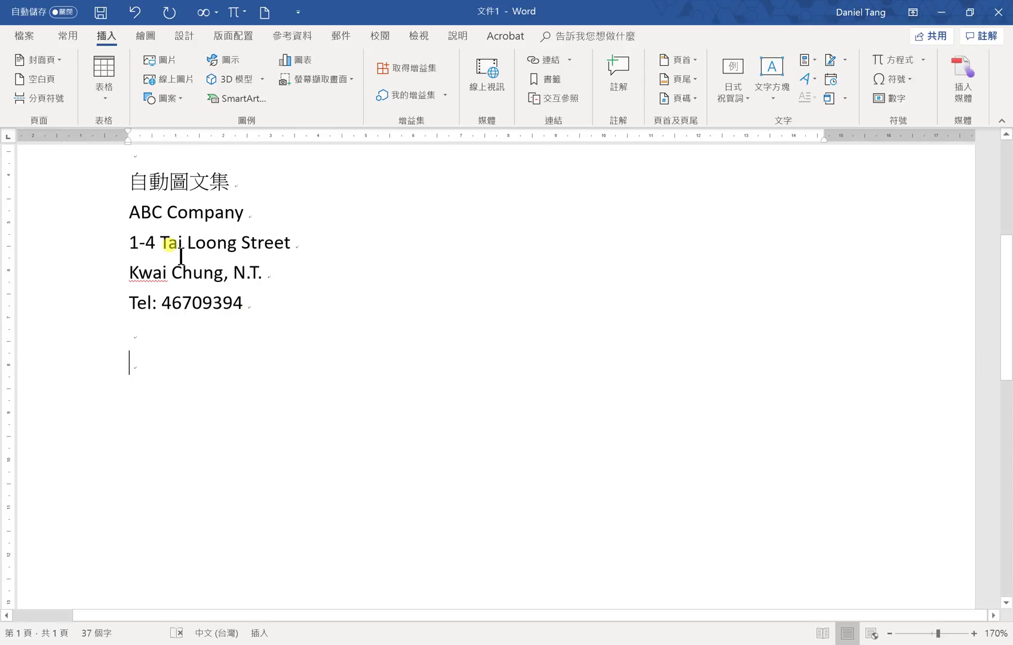
left_click_drag(100, 215, 115, 304)
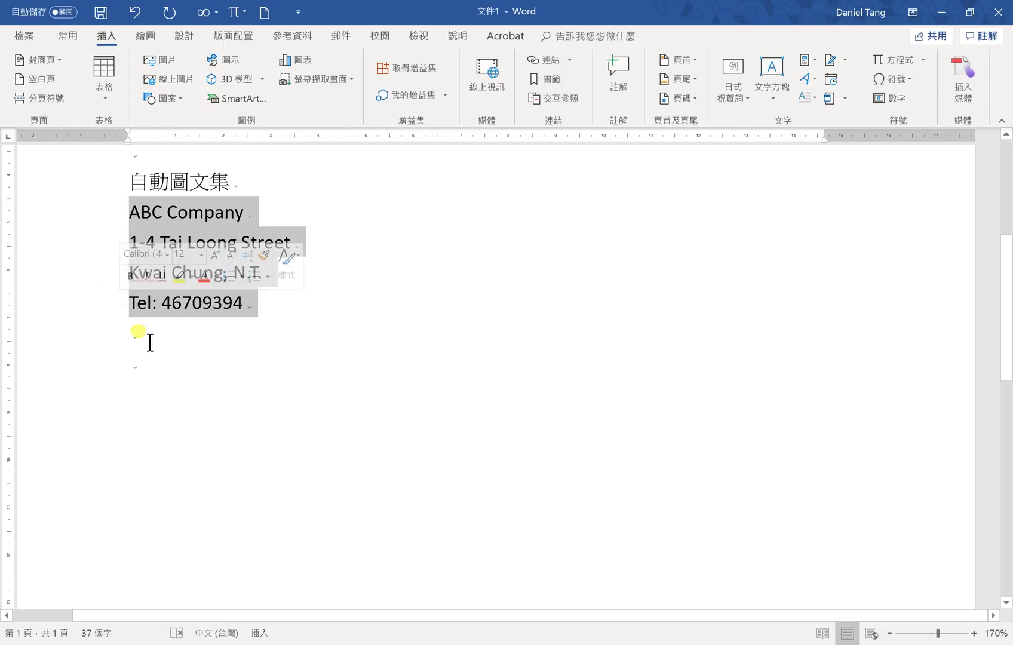
left_click(167, 370)
type("c")
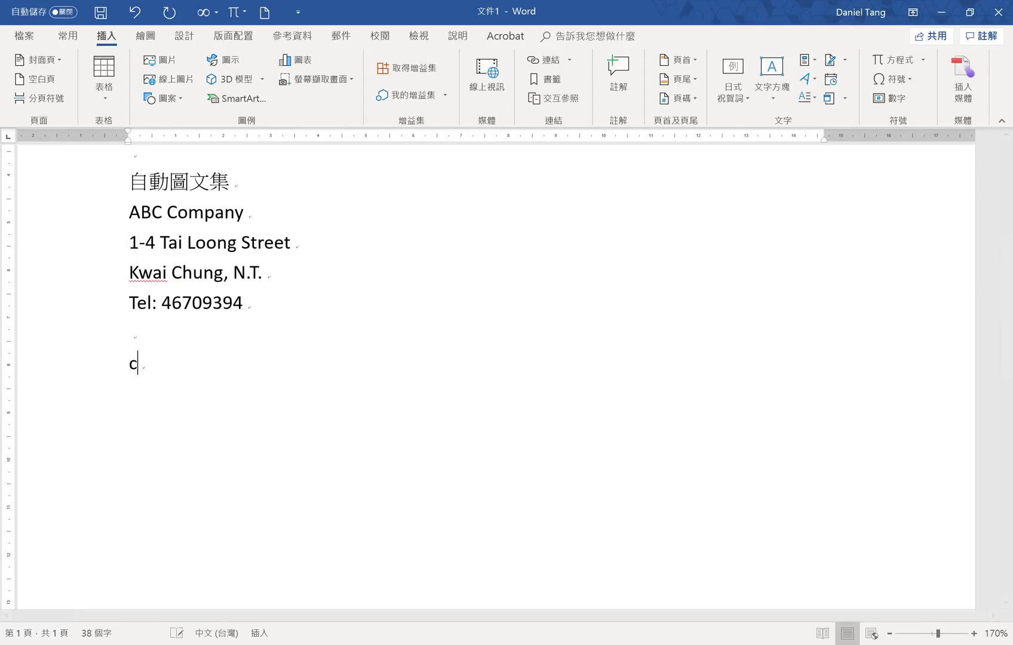
type("ompanyname")
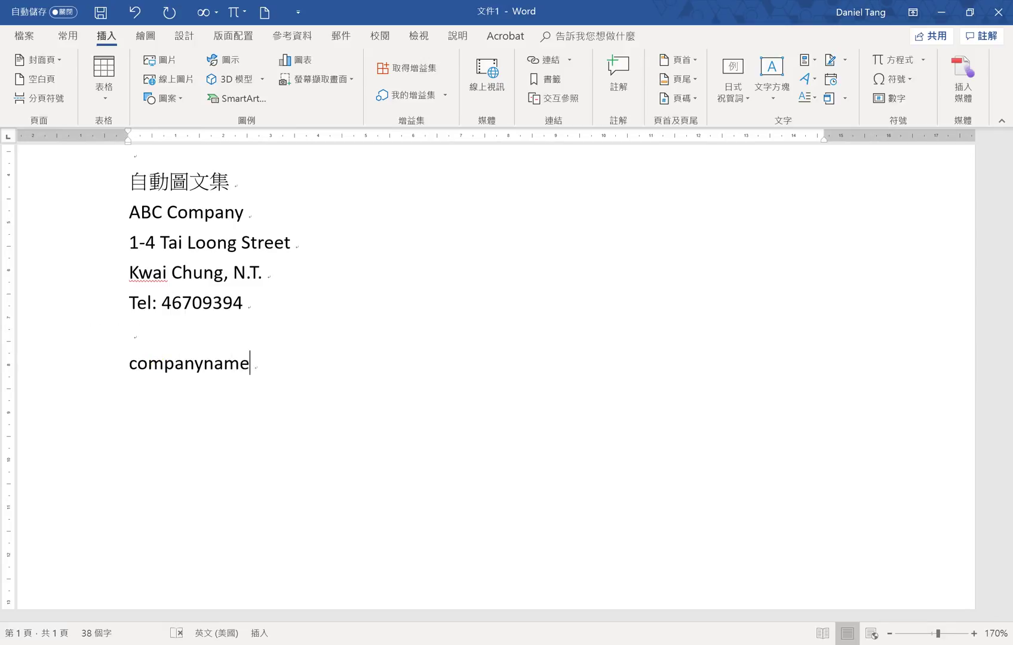
key("F3")
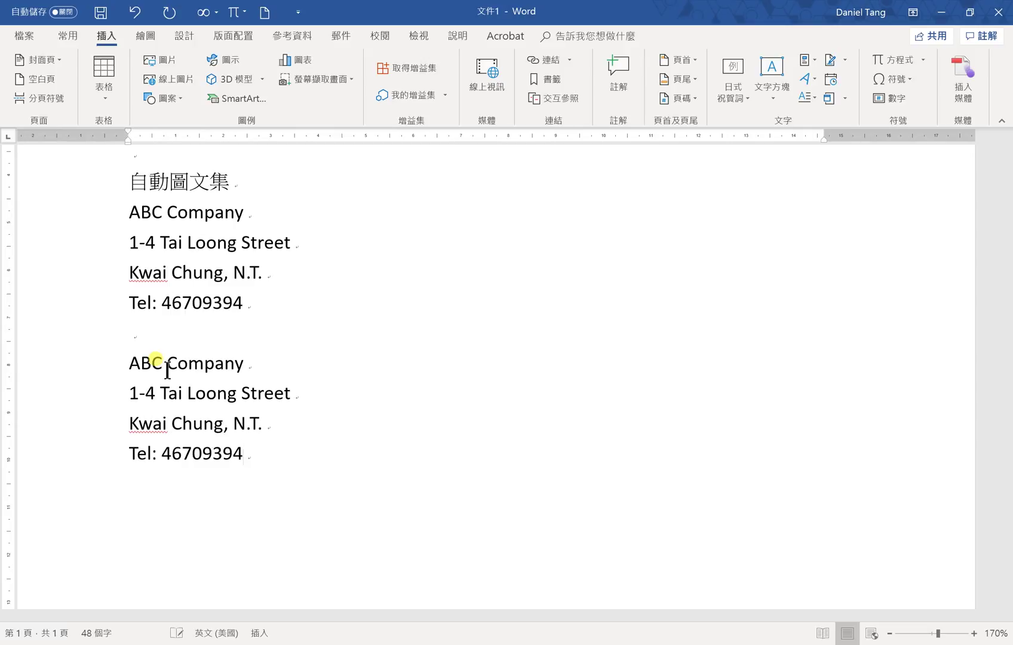
left_click_drag(95, 361, 119, 475)
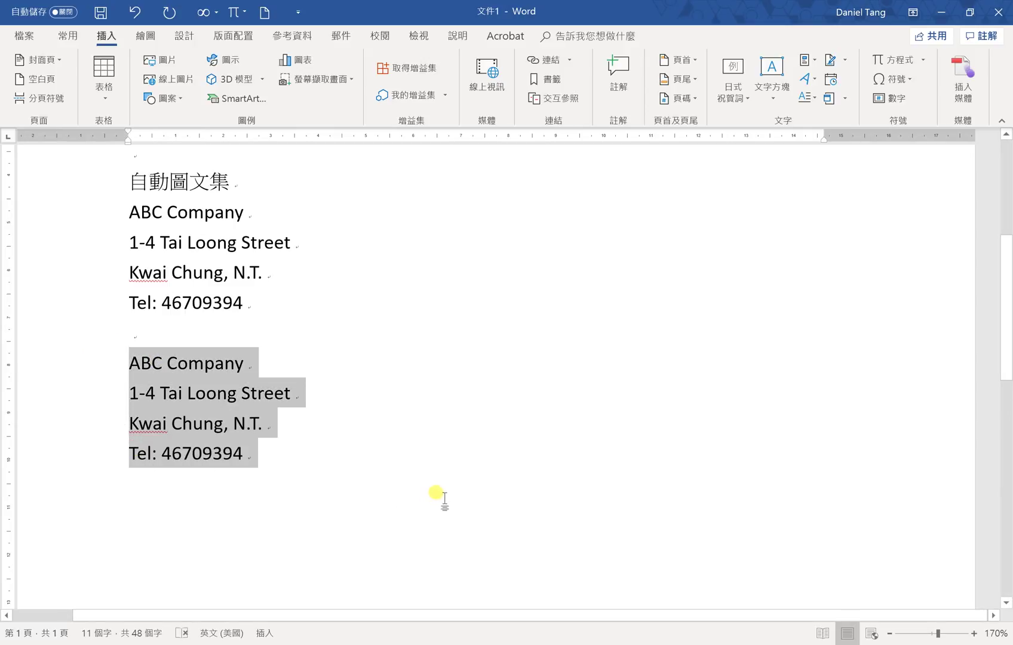
key("Delete")
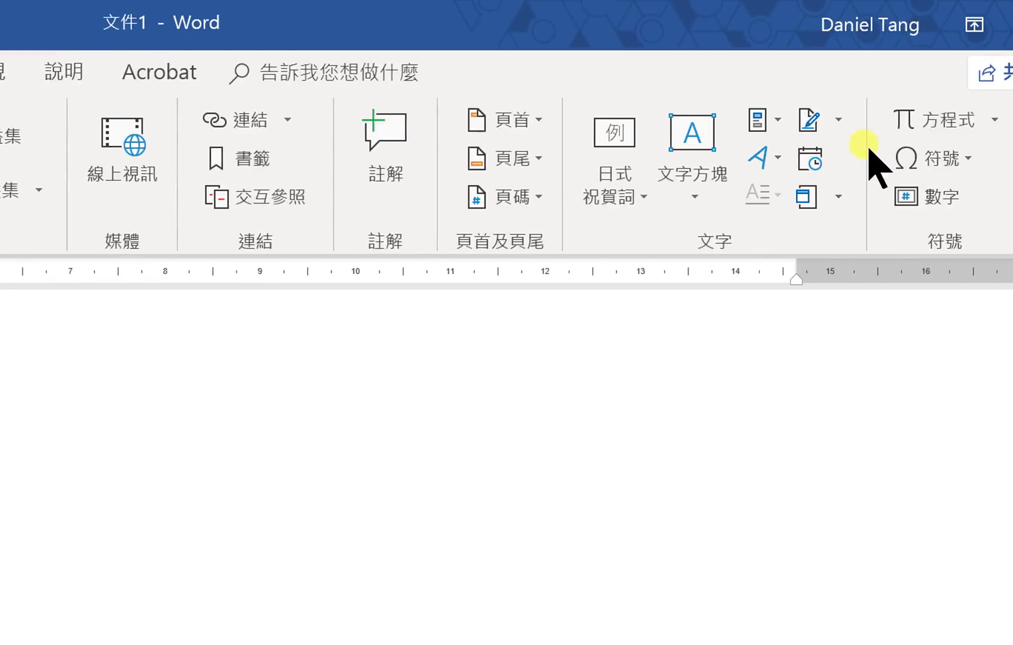
Step: Insert the companyname entry from the AutoText gallery beneath the original address block
left_click(751, 124)
mouse_move(800, 132)
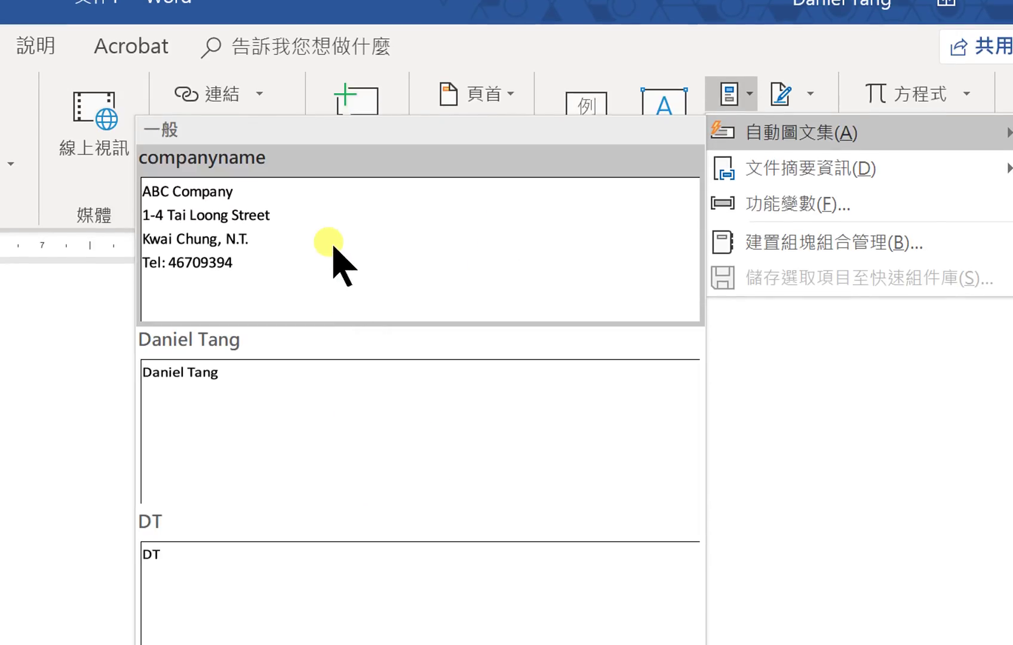
left_click(293, 239)
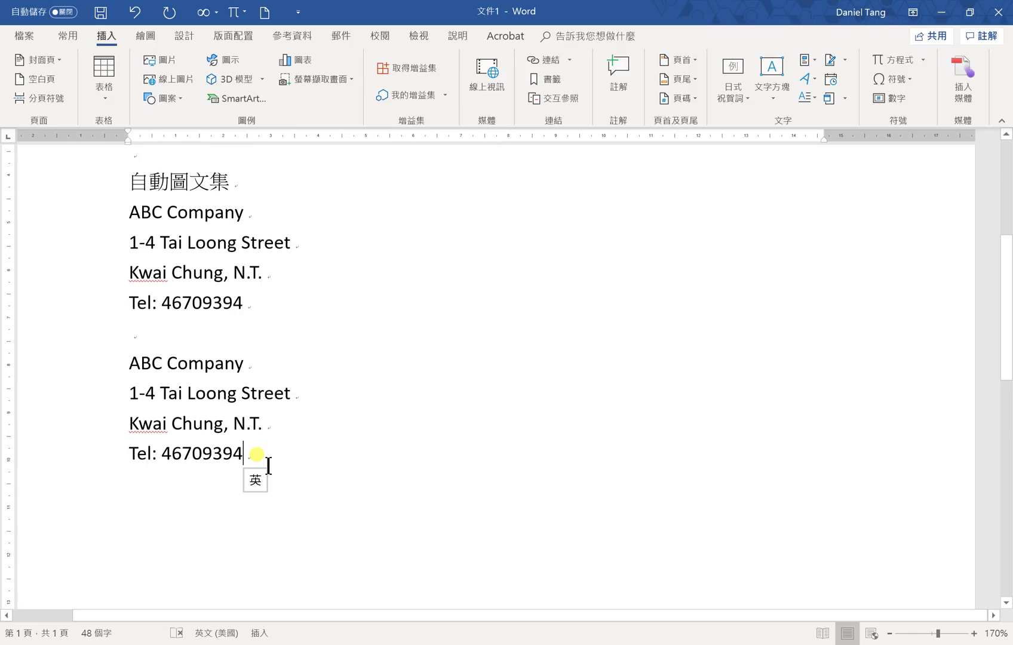
scroll(239, 272, "up", 5)
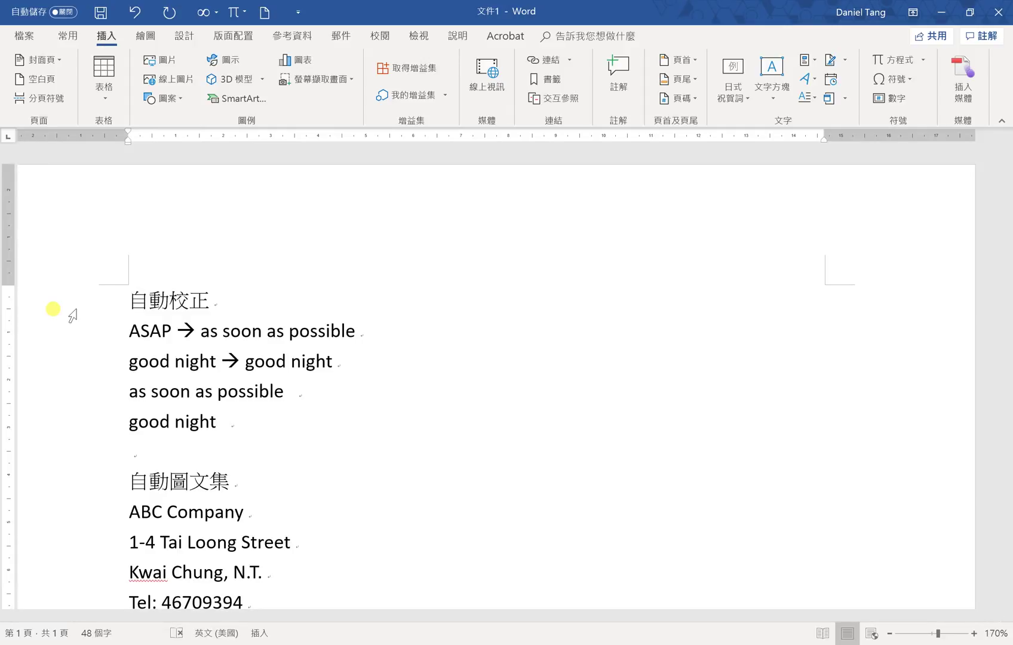
scroll(135, 283, "down", 2)
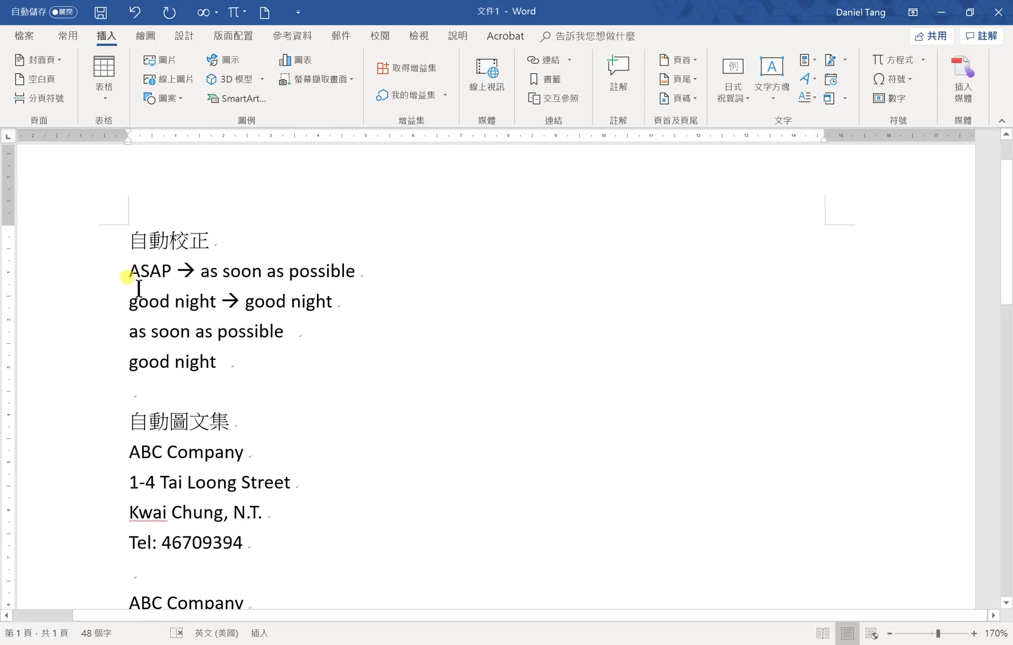